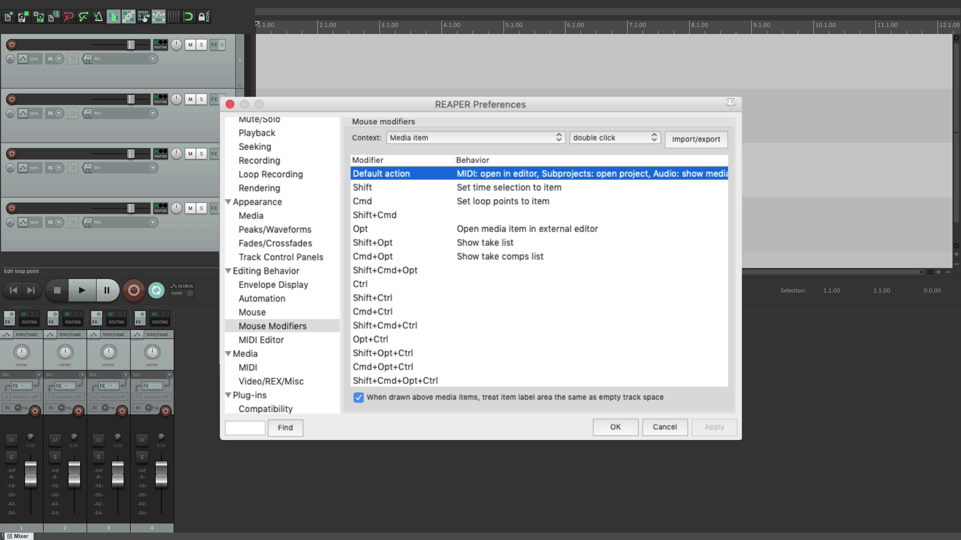
Close Preferences and go to the DOWNLOAD REAPER page on reaper.fm
key("Escape")
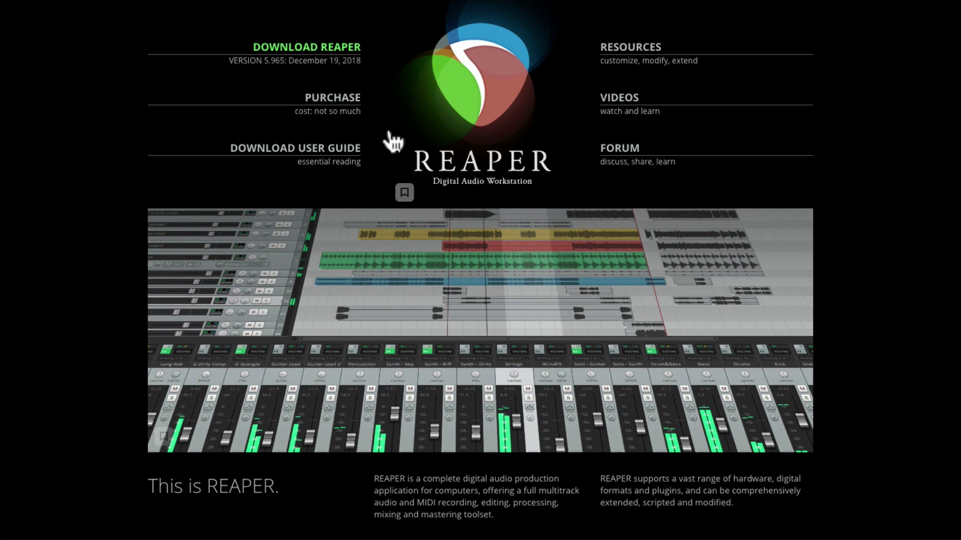
left_click(343, 60)
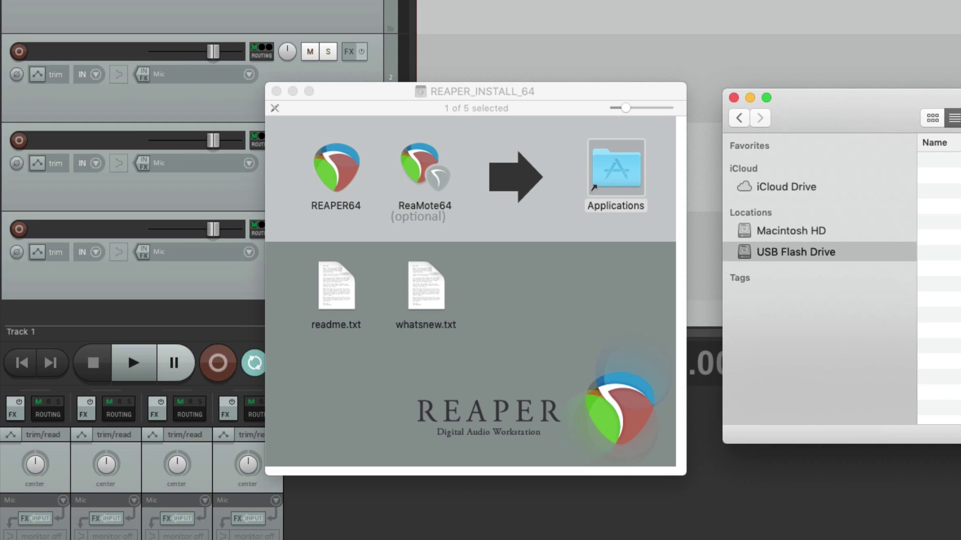
Drag REAPER64 onto the Applications alias, then bring the empty USB Flash Drive window forward
left_click(586, 315)
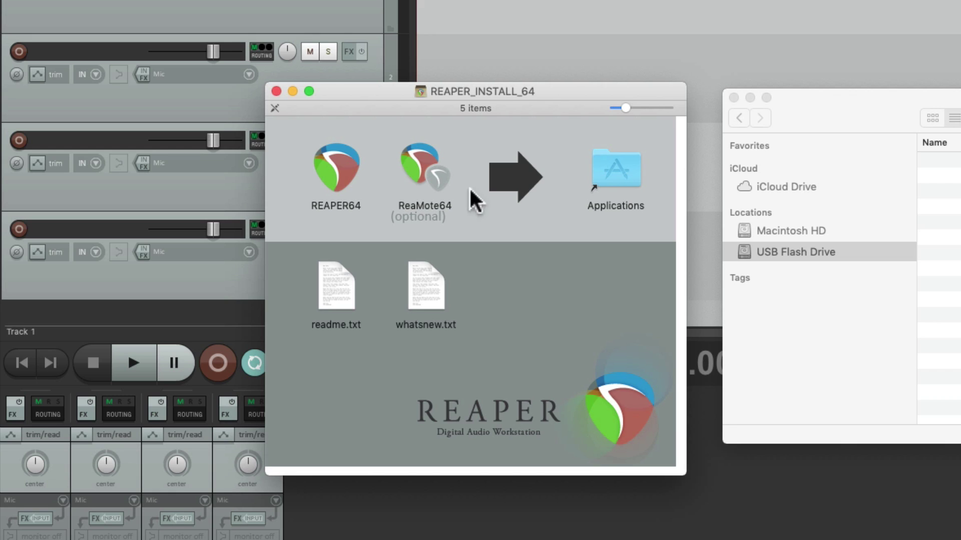
left_click(344, 167)
left_click_drag(345, 168, 493, 267)
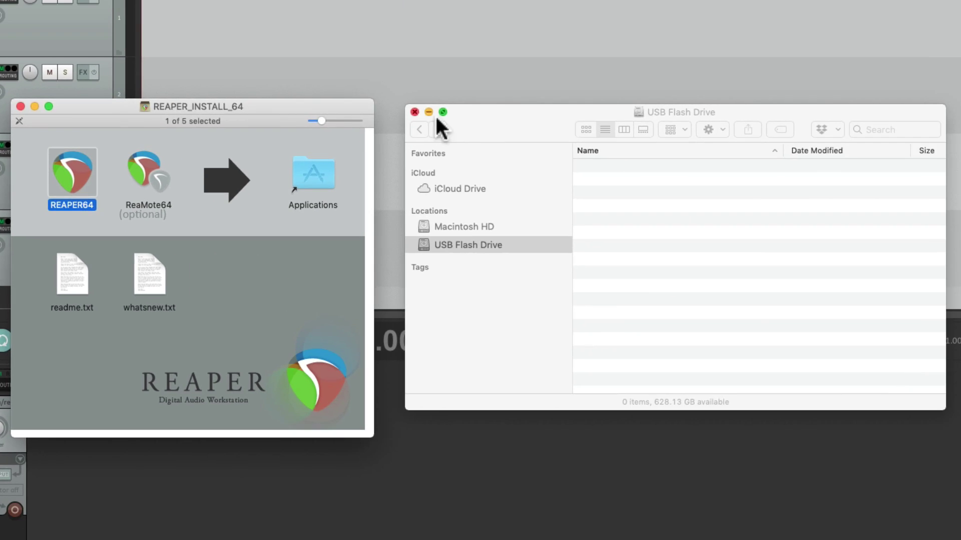
left_click(816, 111)
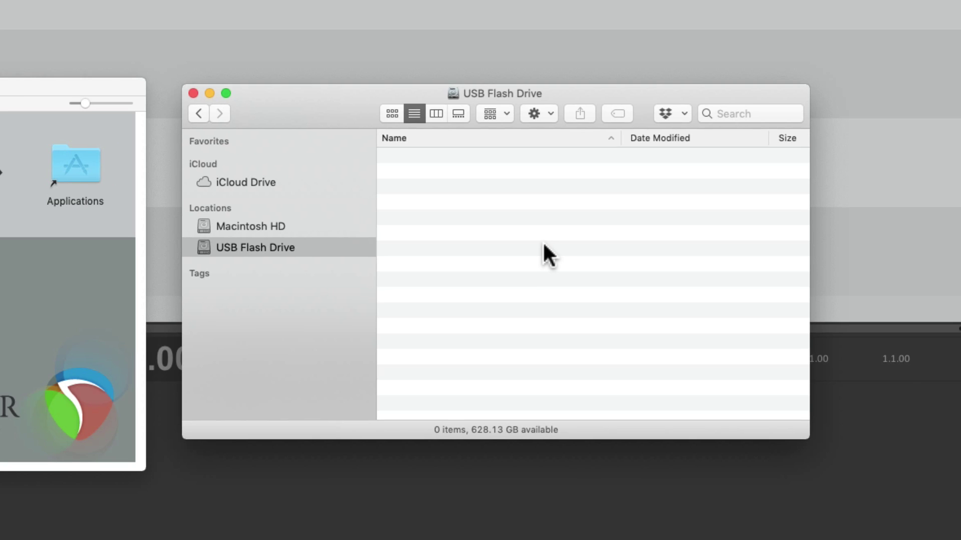
Create a 'Portable Install - A' folder on the flash drive and copy REAPER64 into it
key("super+shift+n")
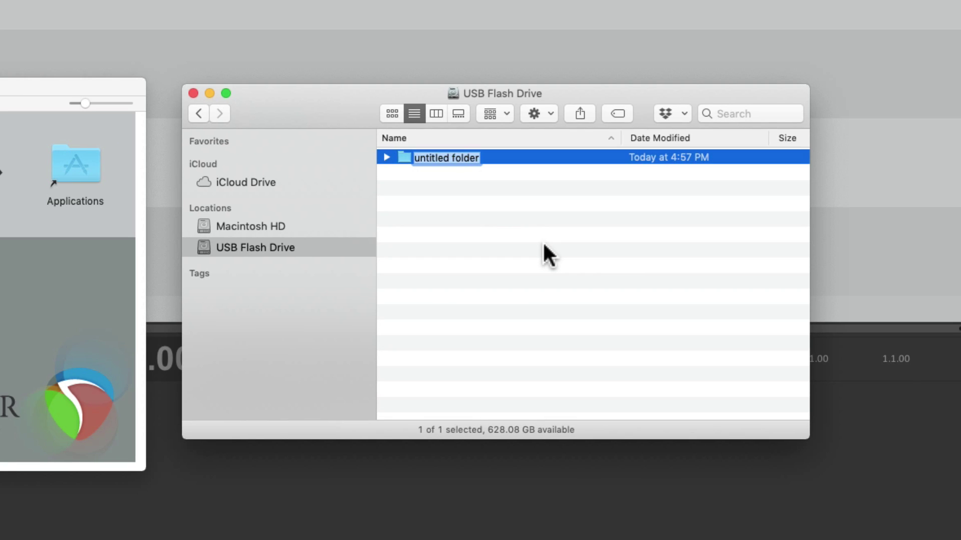
type("Portable Install - A")
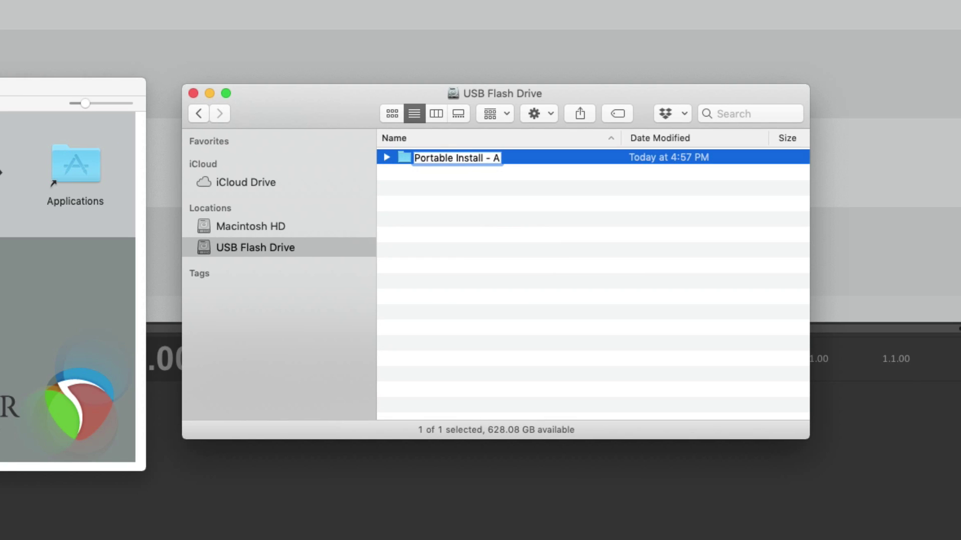
key("Return")
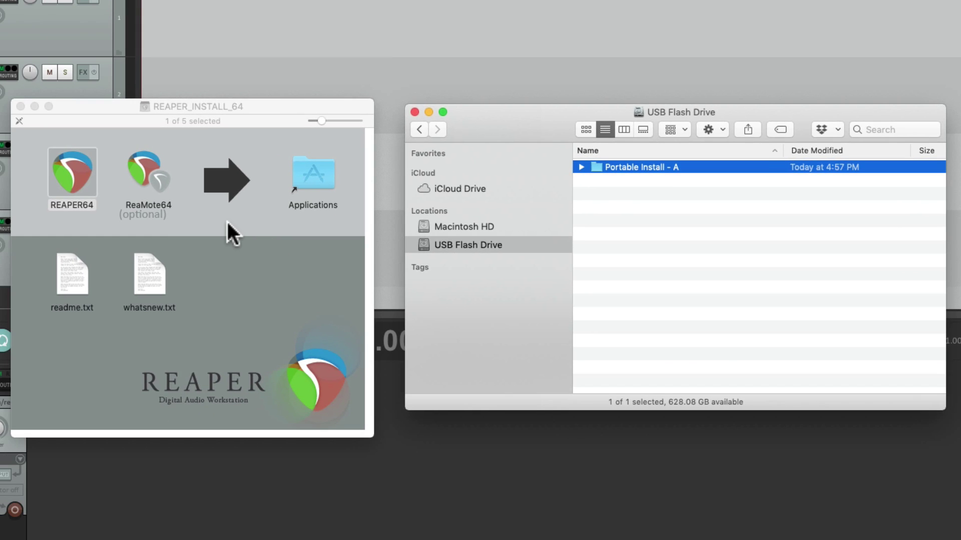
left_click(227, 221)
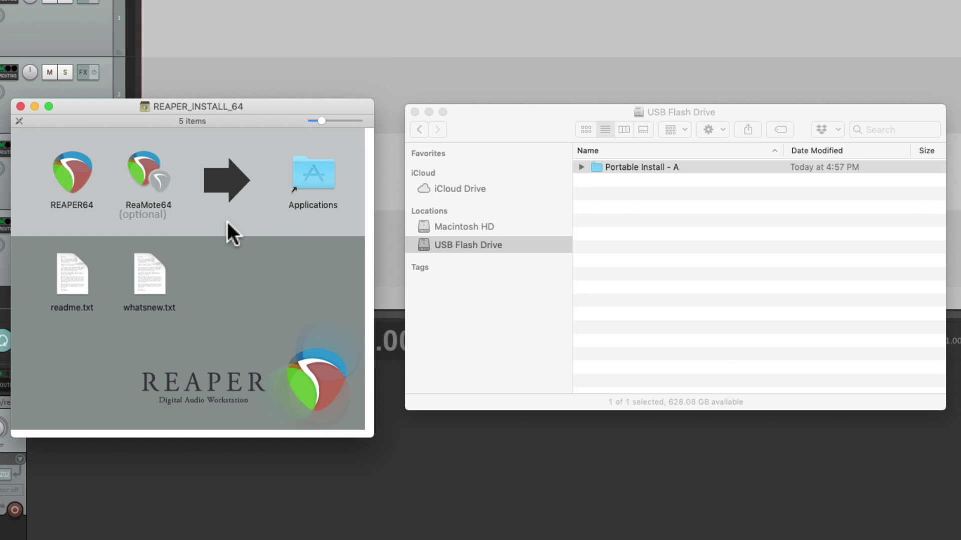
left_click_drag(70, 176, 641, 170)
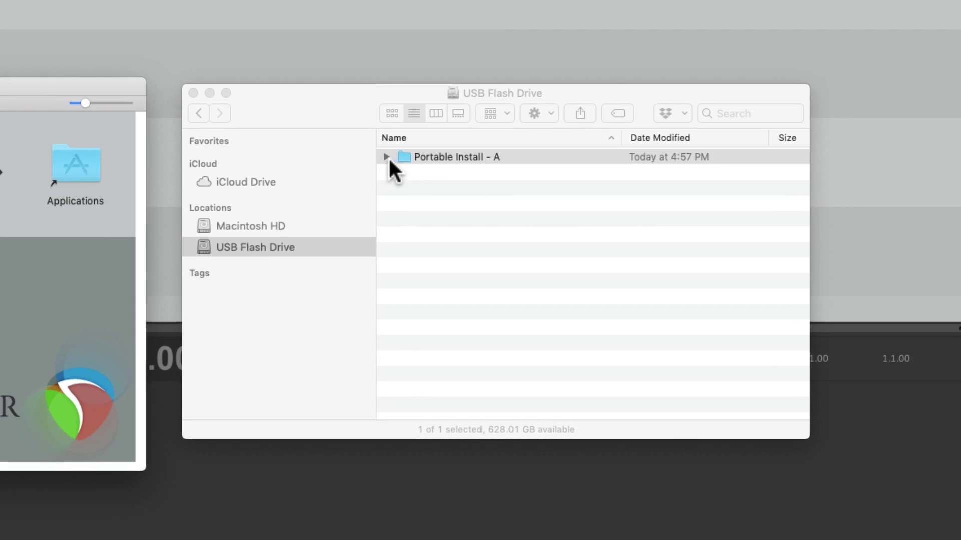
Rename the copied app inside the folder to 'REAPER - Portable Install - A'
left_click(386, 157)
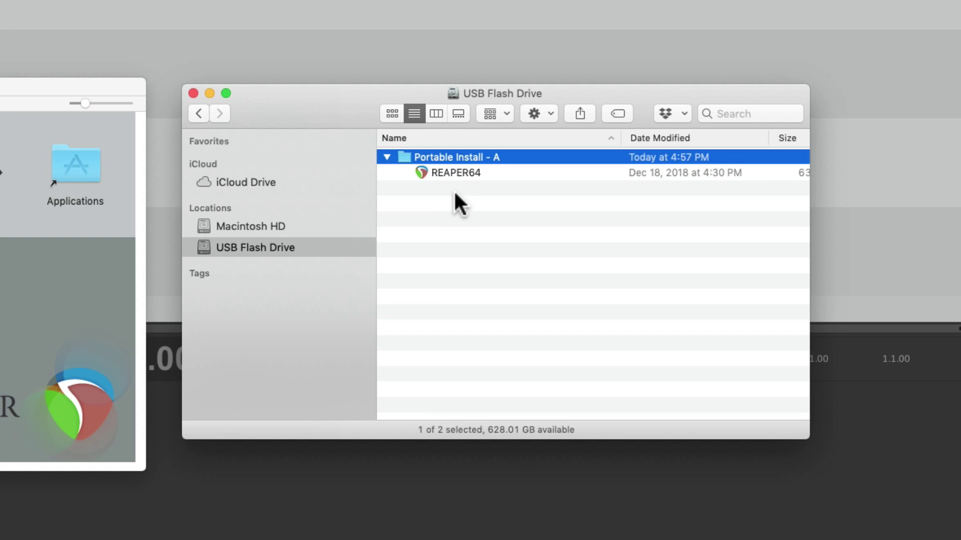
left_click(463, 173)
key("Return")
key("Right")
key("BackSpace")
key("BackSpace")
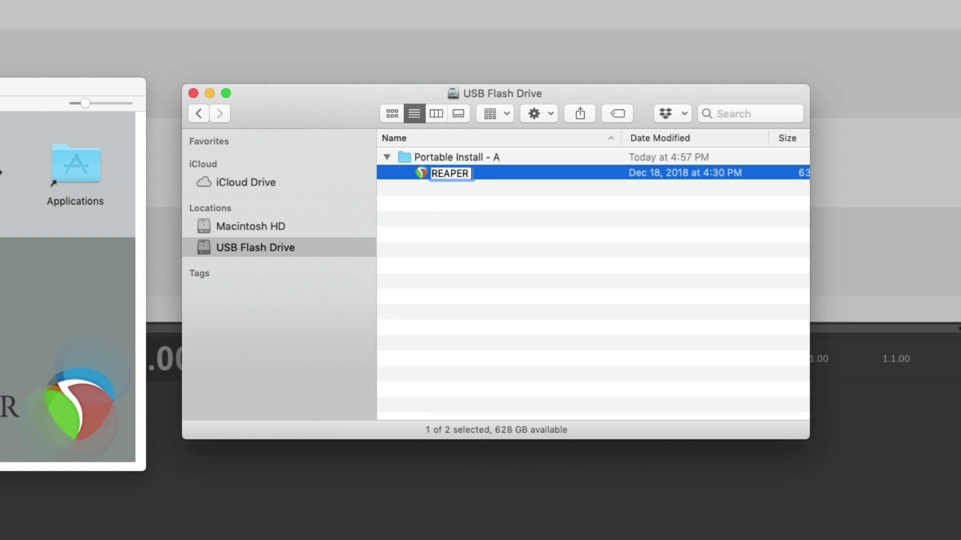
type("- Portable Install - A")
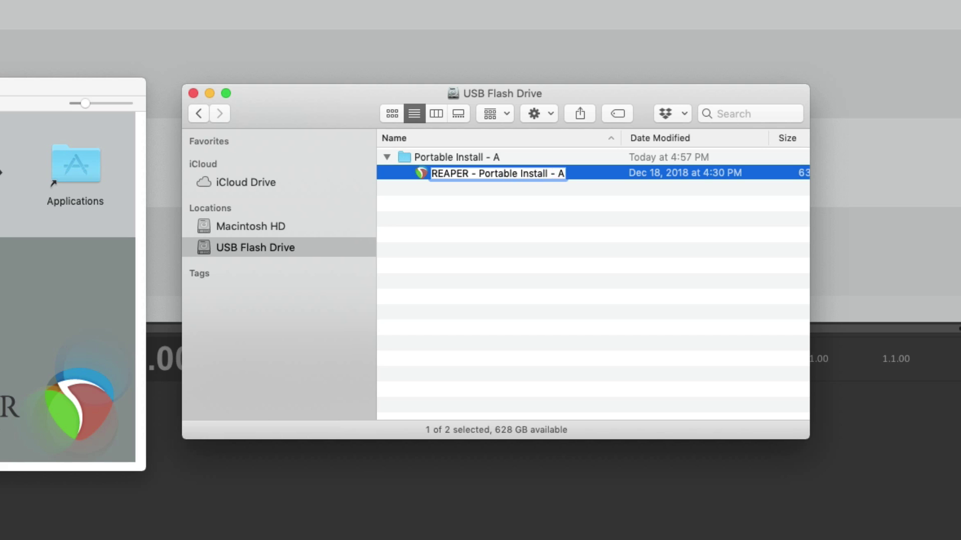
key("Return")
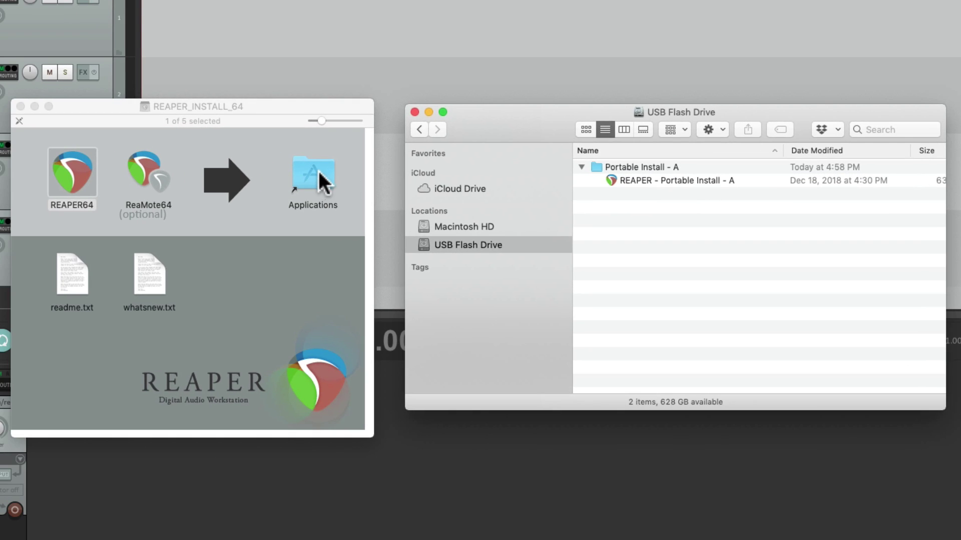
Launch TextEdit from the Applications folder and start a new blank document
left_click(314, 172)
double_click(315, 174)
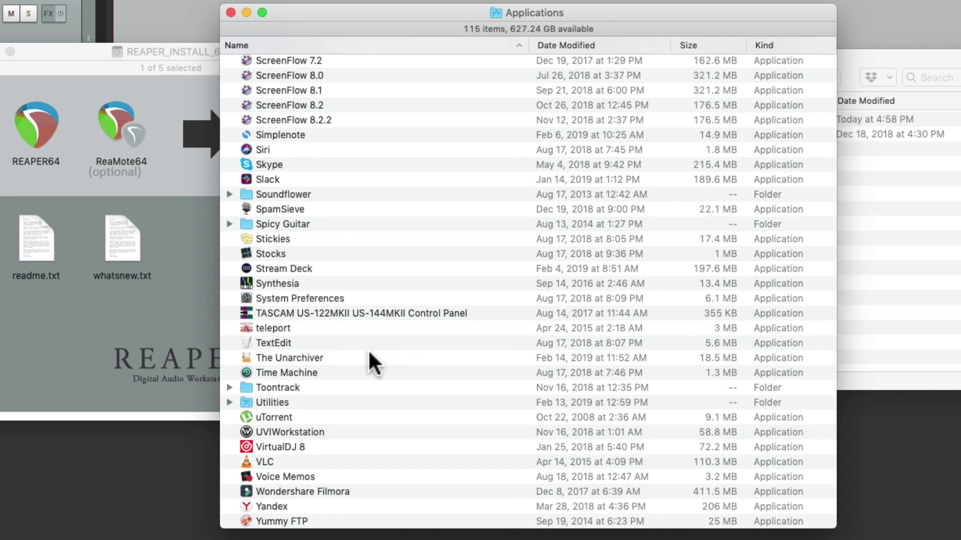
left_click(367, 344)
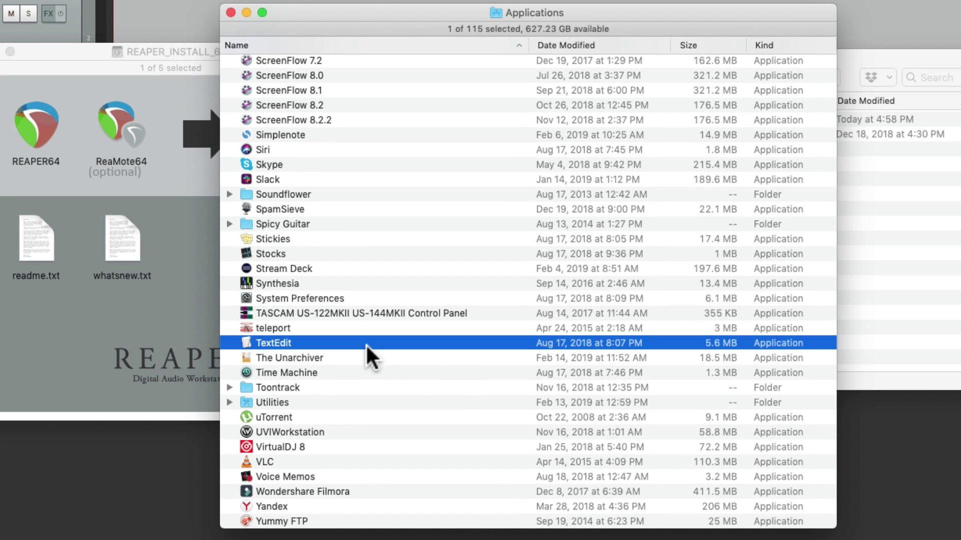
double_click(366, 343)
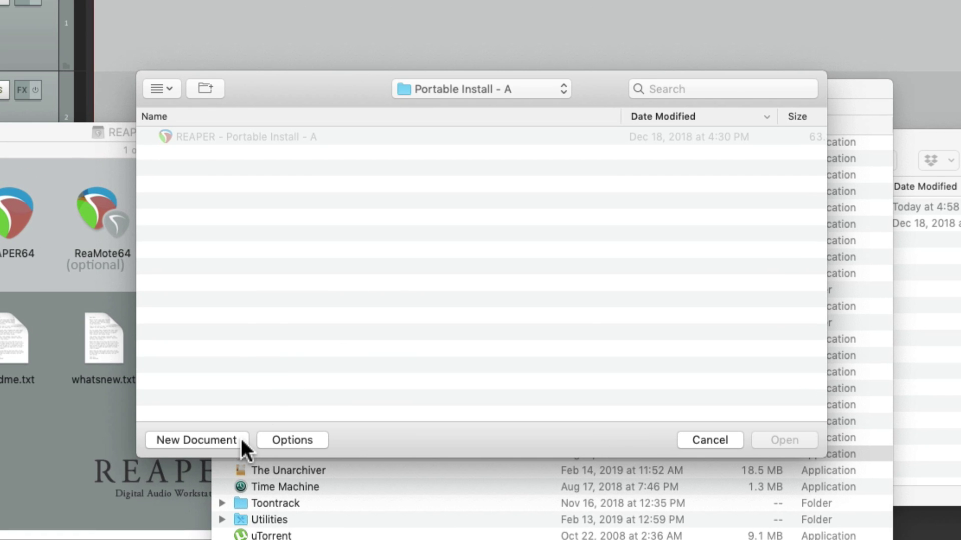
left_click(230, 441)
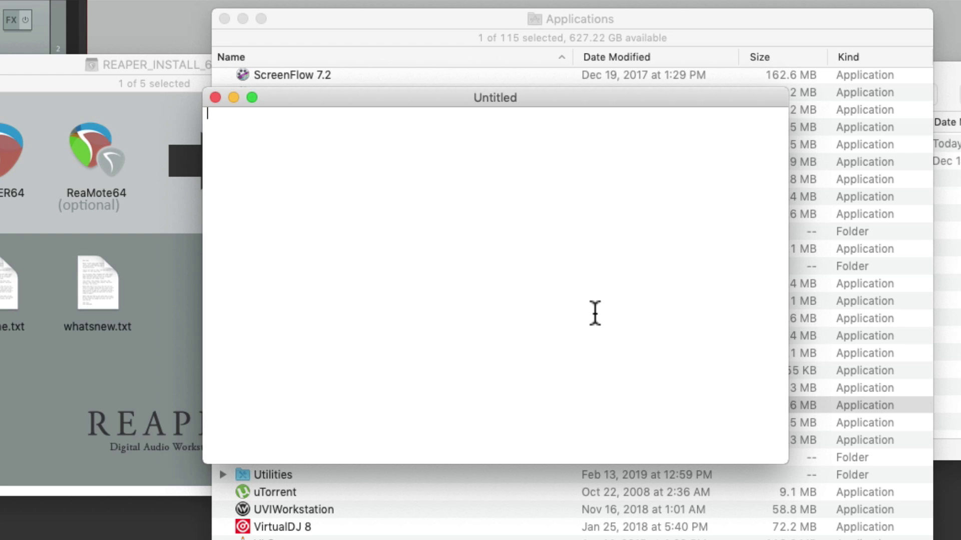
Save the blank document as reaper.ini in Portable Install - A without a .txt extension
key("super+s")
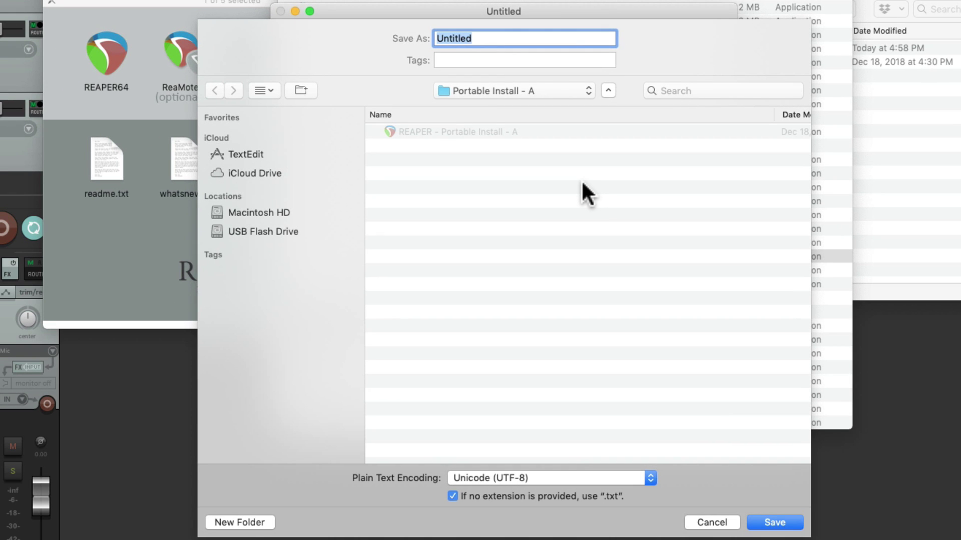
type("reaper.ini")
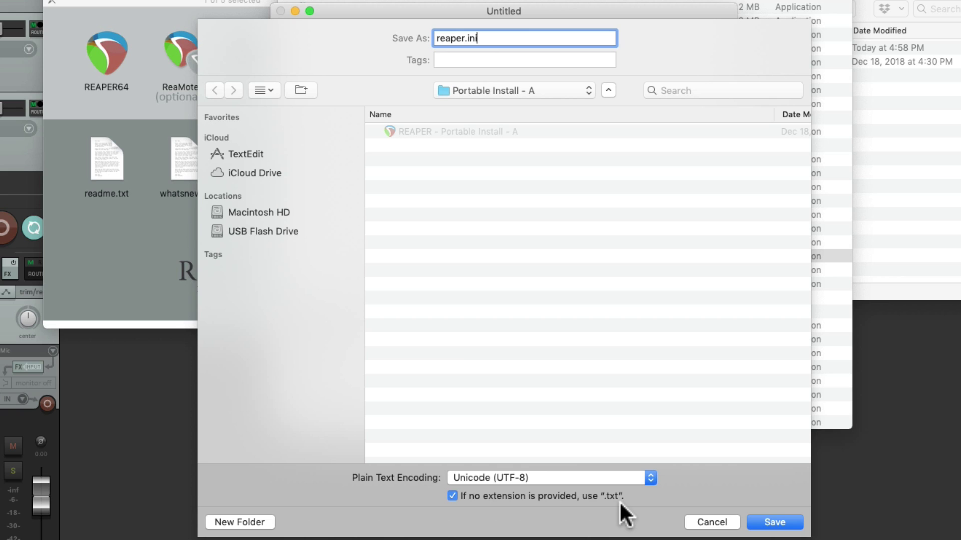
left_click(452, 497)
left_click(774, 523)
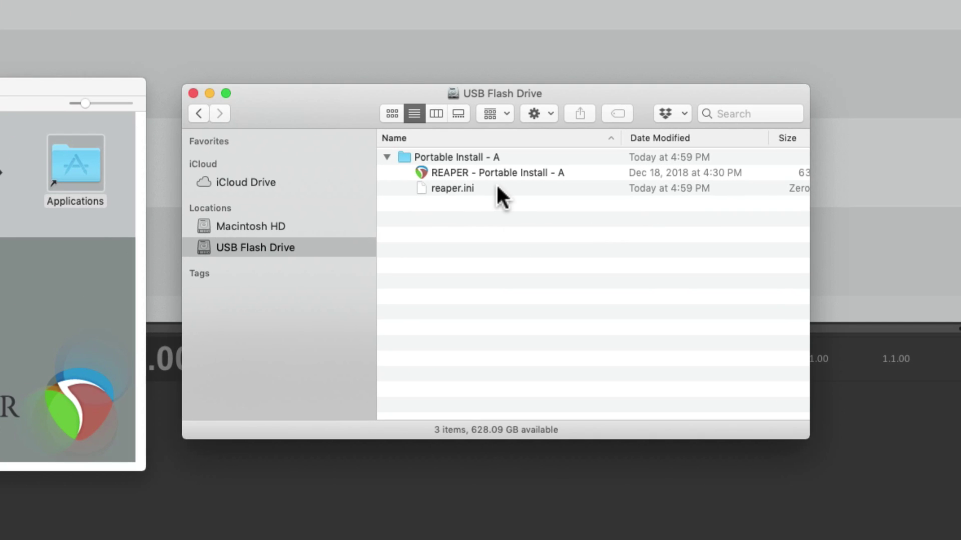
Use Get Info on reaper.ini to confirm it has no hidden .txt extension, then close the panel
left_click(715, 115)
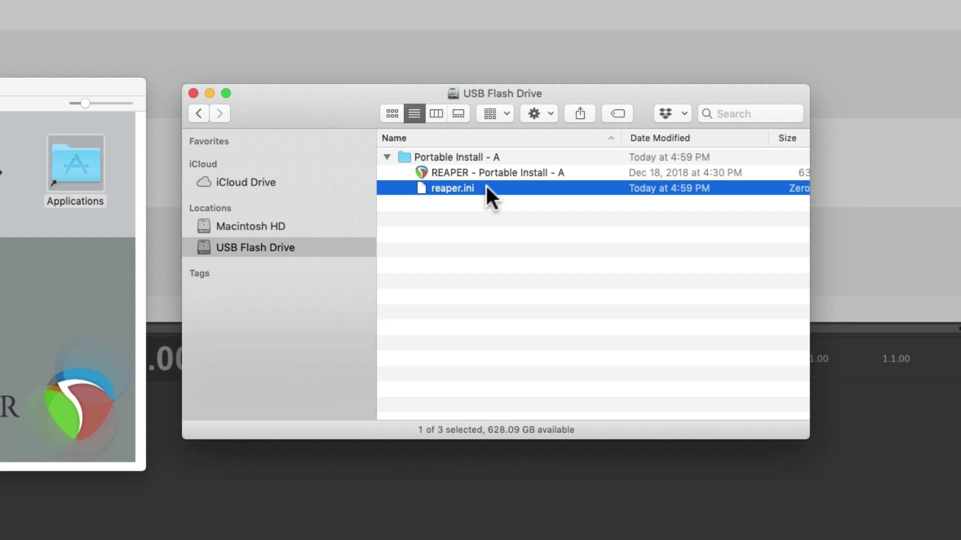
right_click(487, 186)
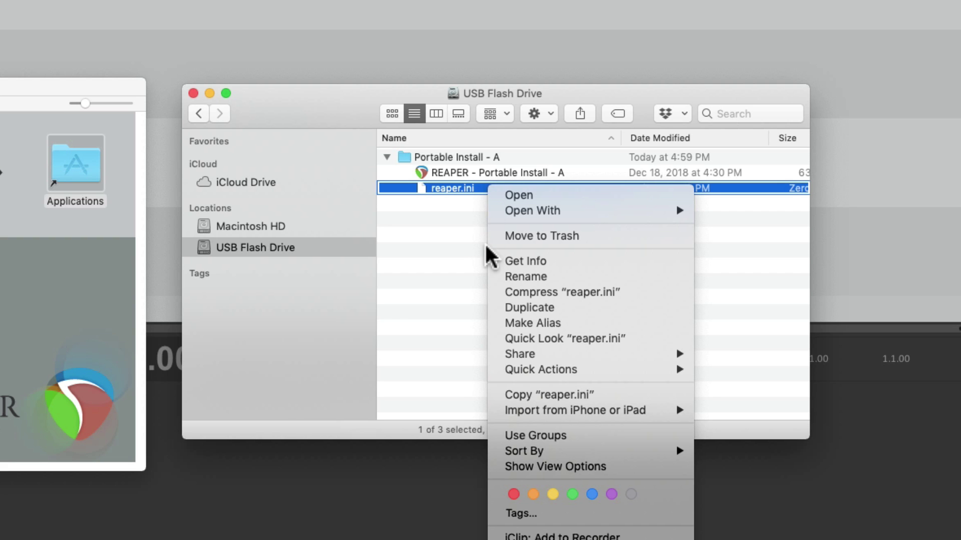
left_click(495, 262)
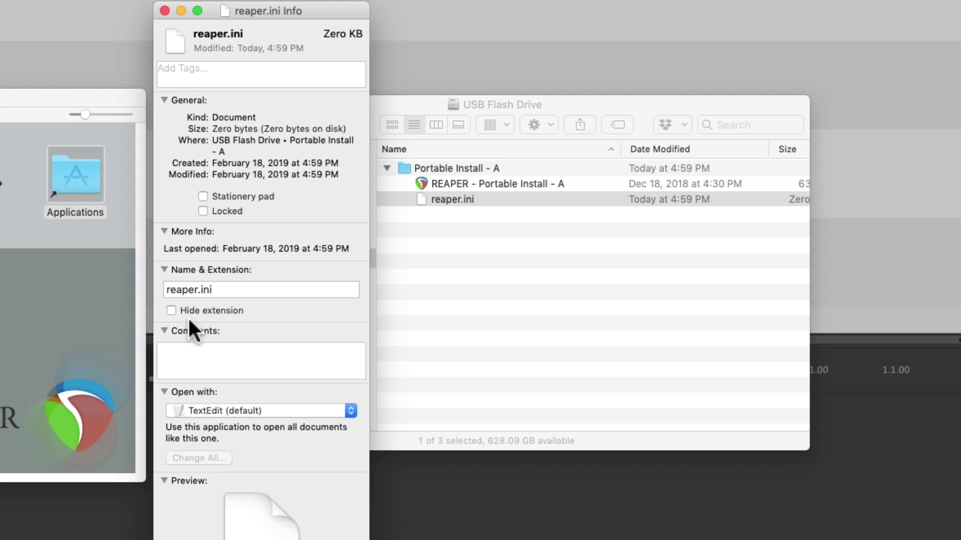
left_click(253, 289)
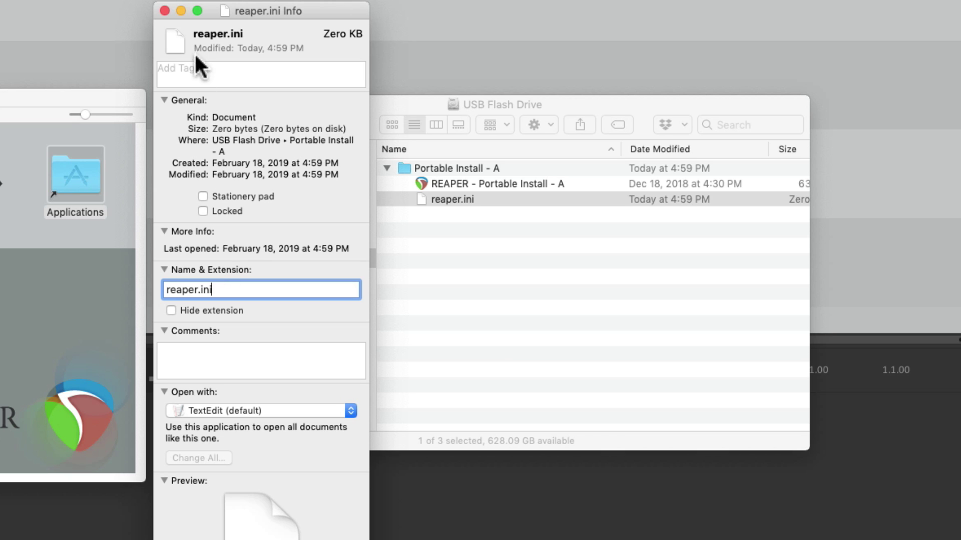
left_click(165, 10)
left_click(389, 299)
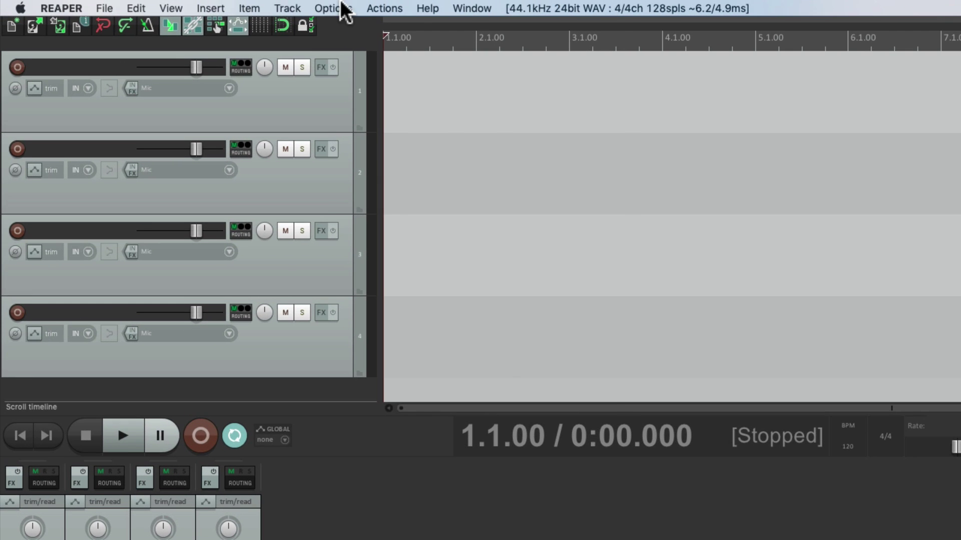
Open Preferences from the Options menu and choose Export configuration in General settings
left_click(228, 6)
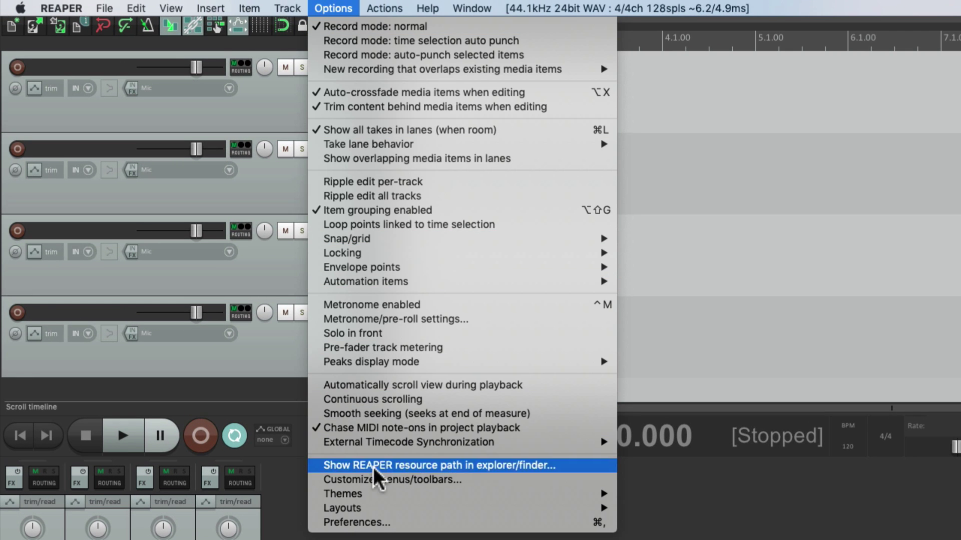
left_click(387, 523)
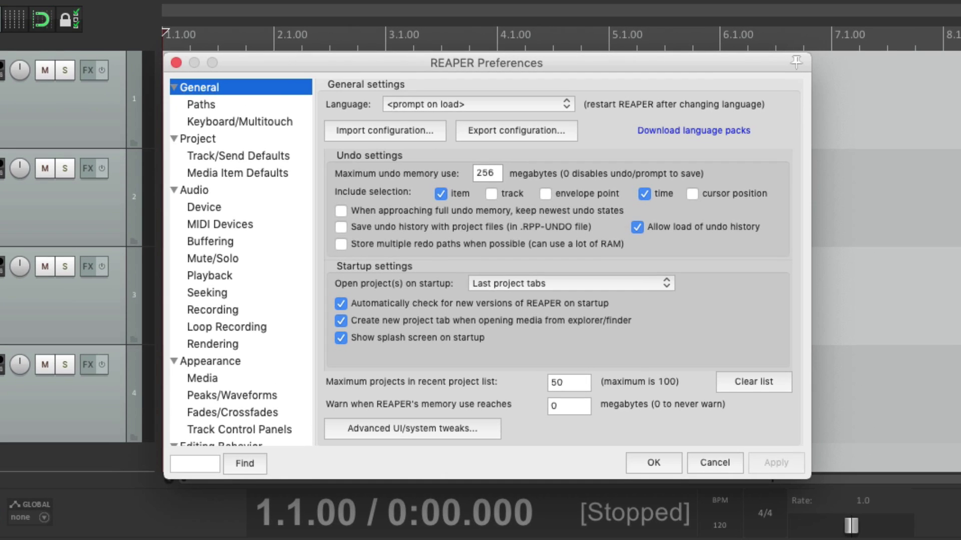
left_click(531, 134)
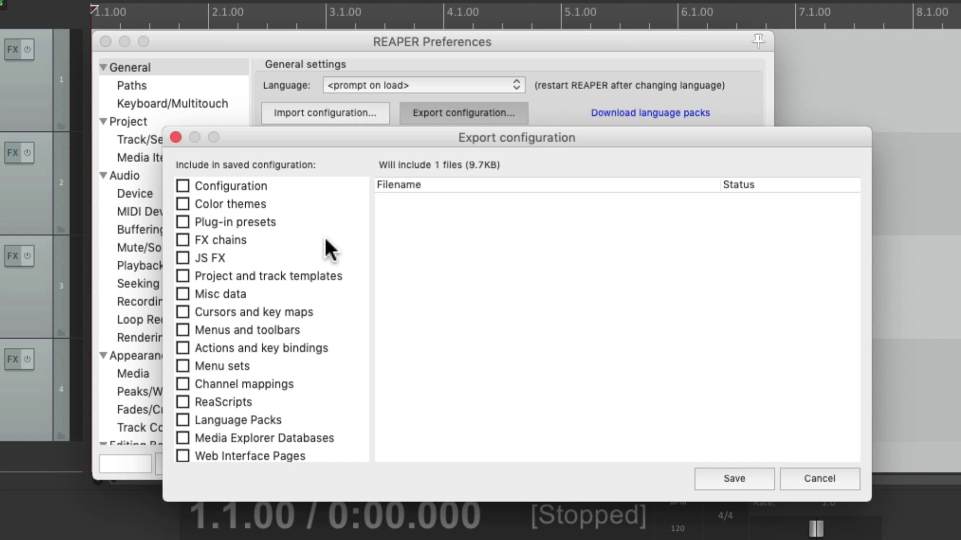
Leave only Actions and key bindings ticked in the Export configuration list
left_click(301, 185)
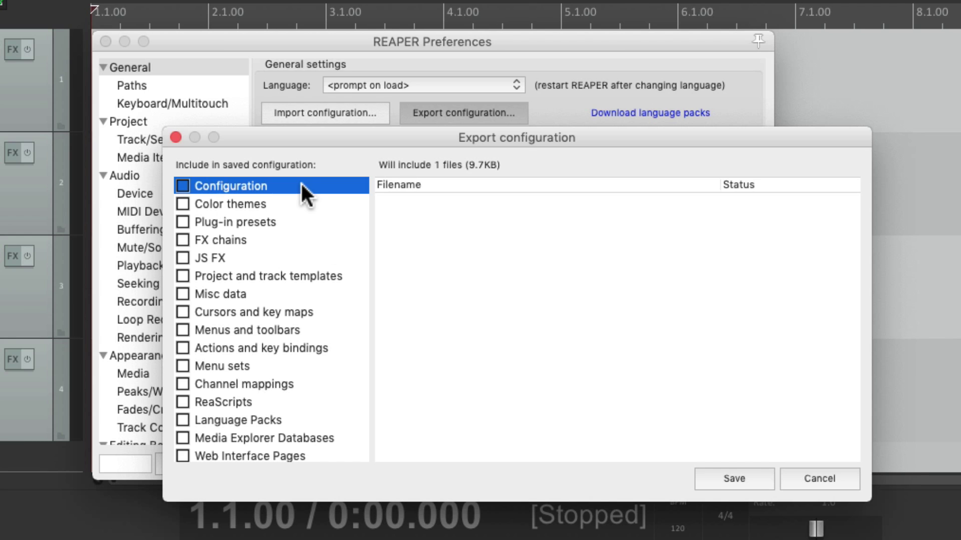
left_click(308, 203)
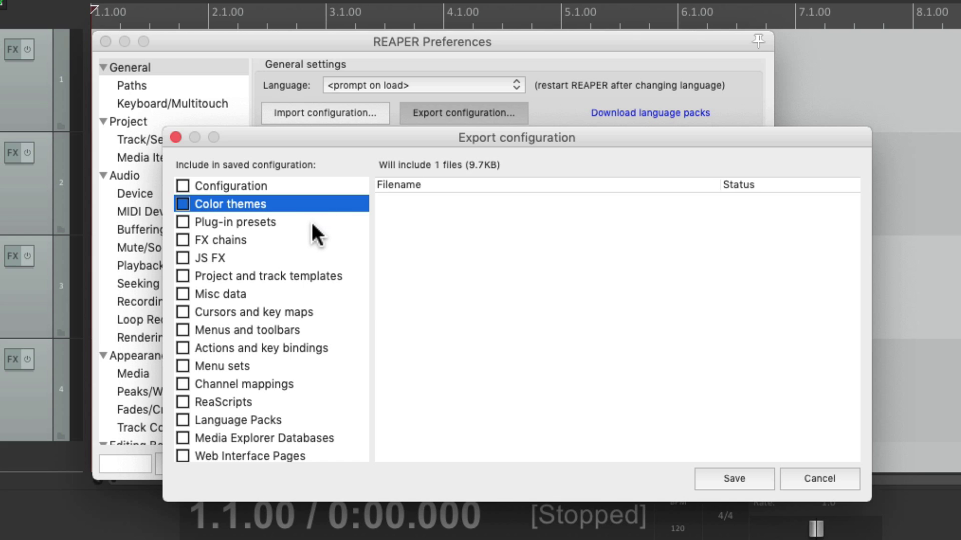
left_click(311, 222)
left_click(280, 241)
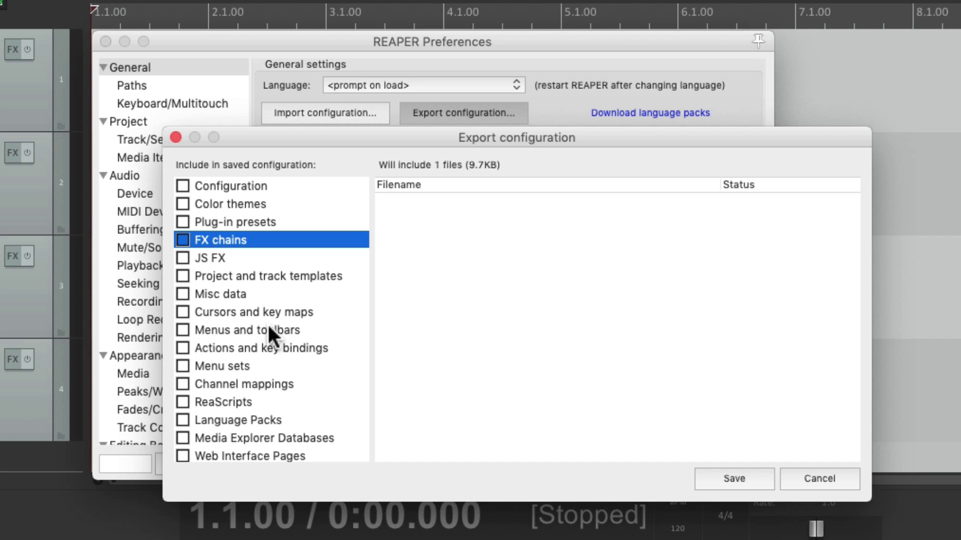
scroll(268, 330, "down", 1)
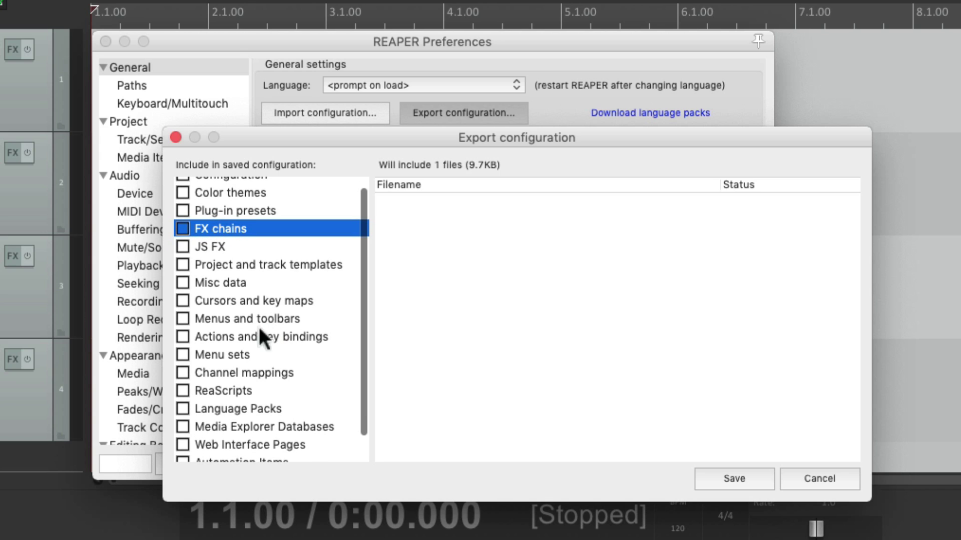
left_click(187, 336)
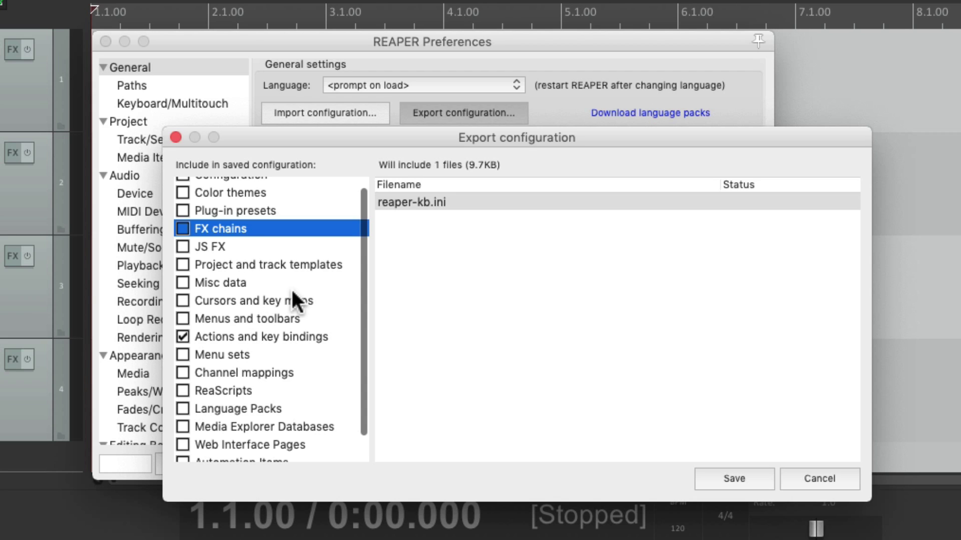
Save the export as myactions on the USB Flash Drive and dismiss the success message
left_click(729, 478)
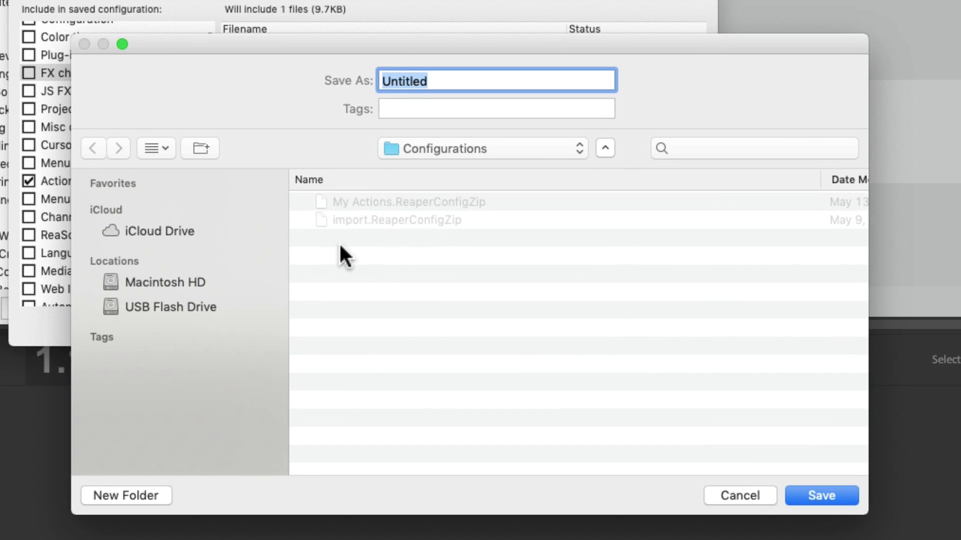
left_click(215, 306)
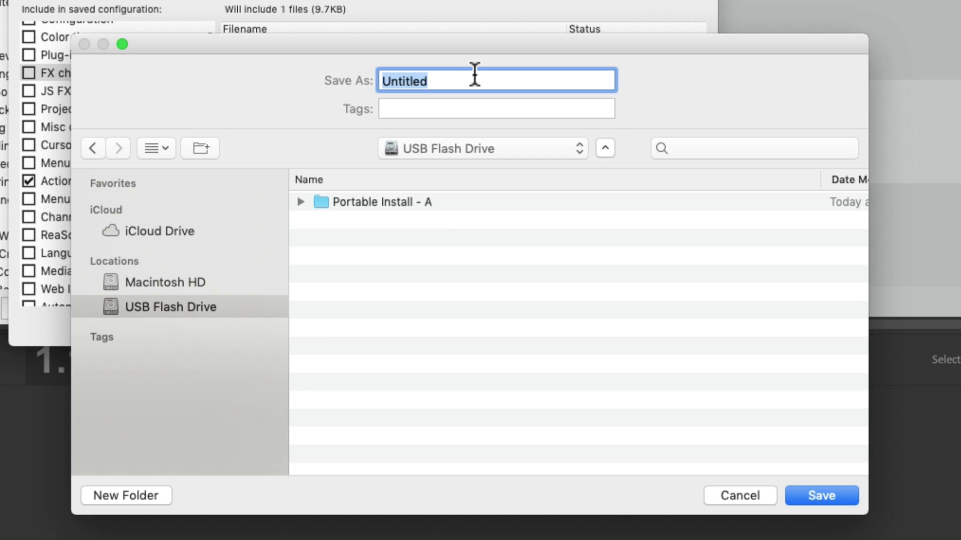
type("myactions")
key("Return")
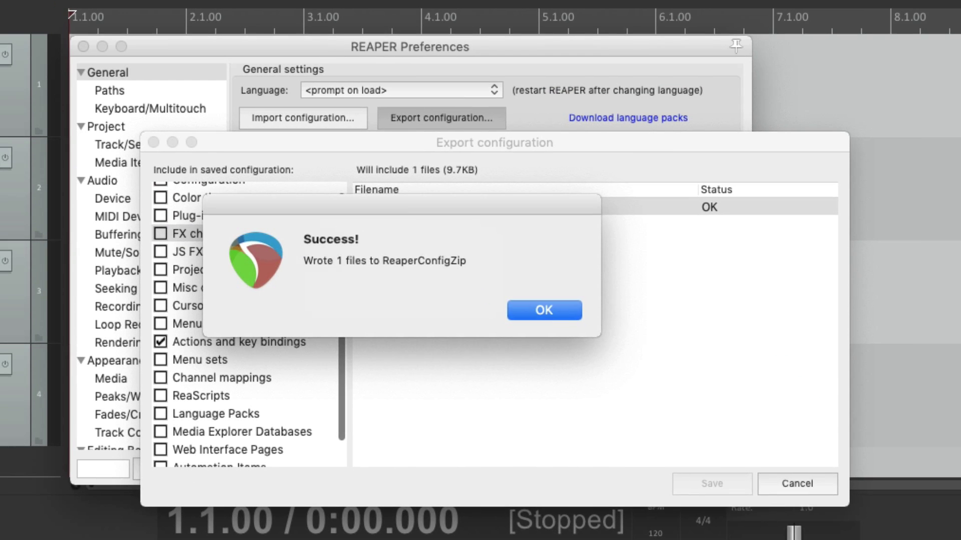
key("Return")
Close Preferences and select myactions.ReaperConfigZip and the REAPER - Portable Install - A app in Finder
left_click(640, 466)
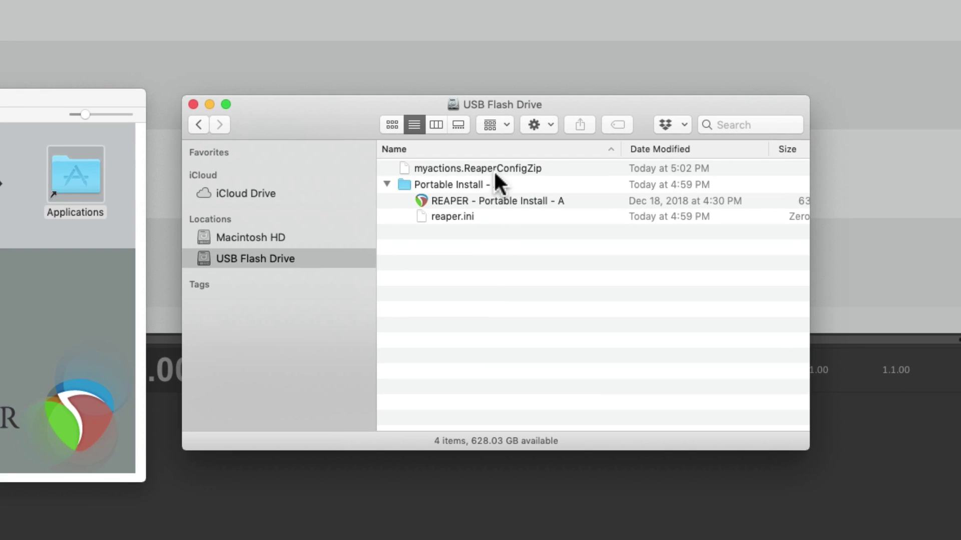
left_click(495, 170)
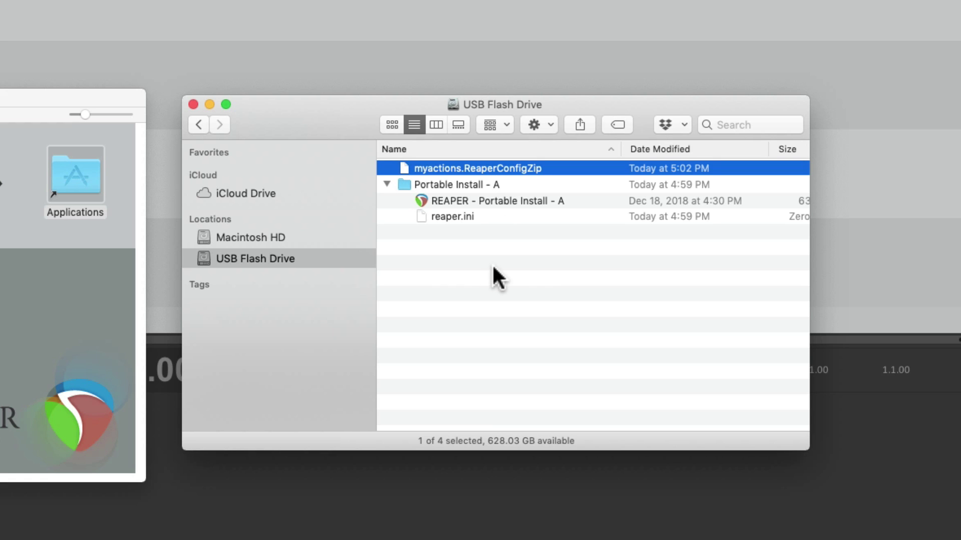
left_click(515, 200)
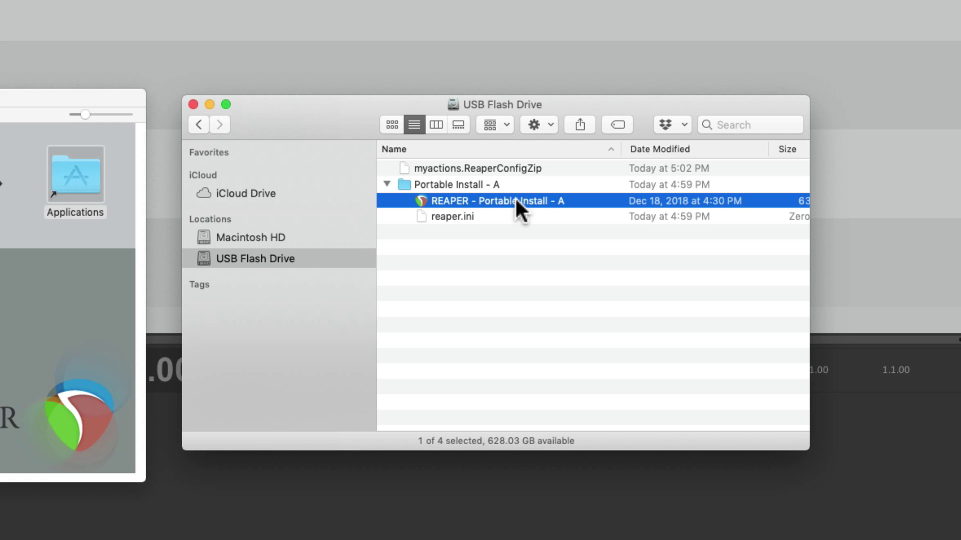
Launch REAPER - Portable Install - A and set ZEDI10 as its audio device
double_click(498, 199)
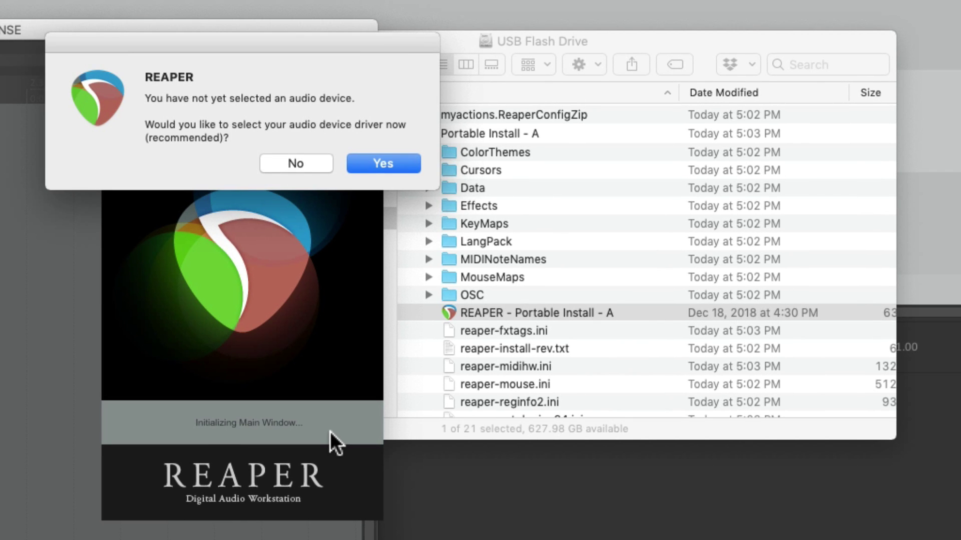
left_click(369, 164)
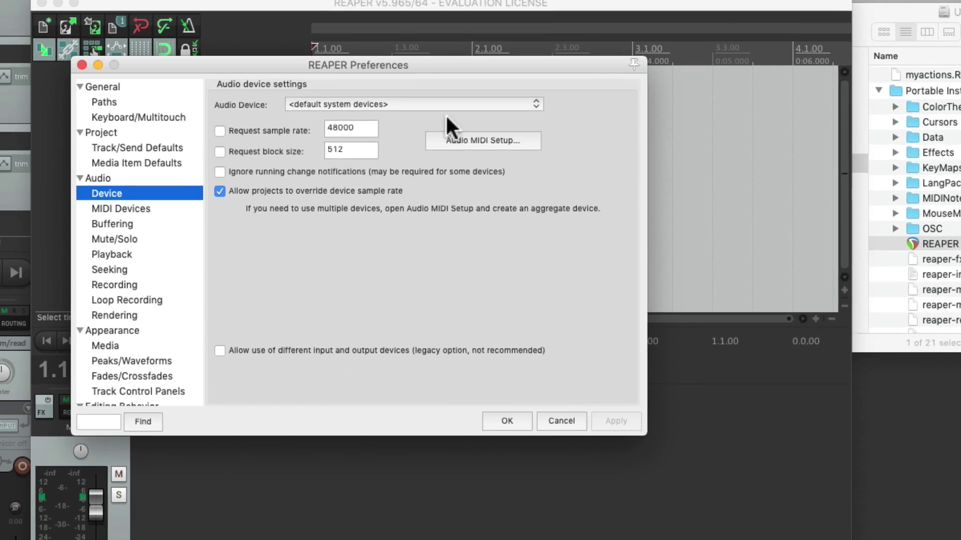
left_click(340, 108)
left_click(563, 142)
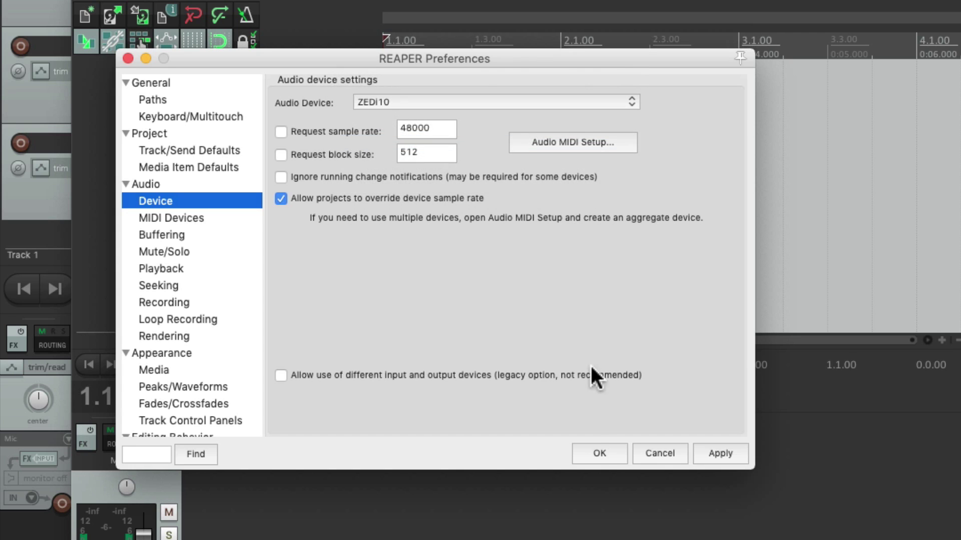
left_click(598, 456)
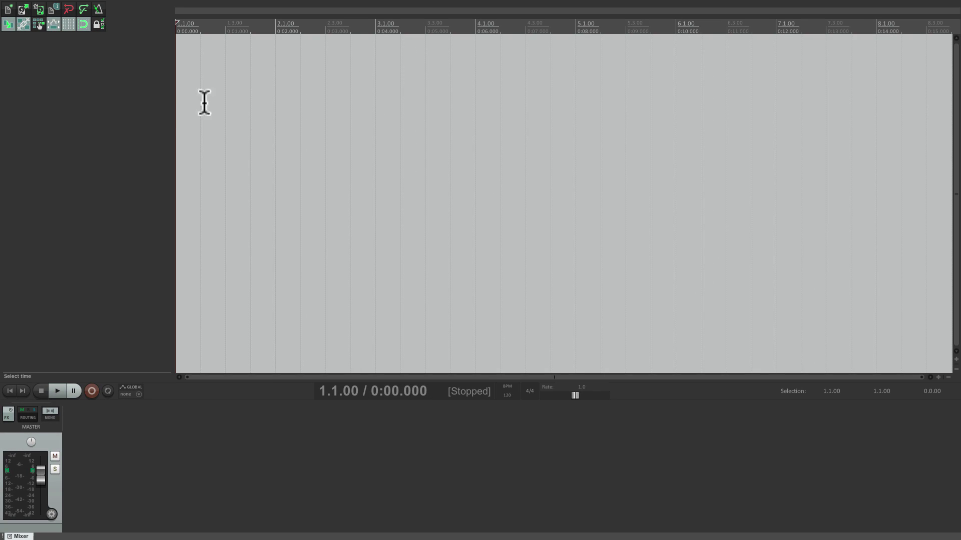
Add two tracks to the project and open the General page of Preferences
double_click(130, 94)
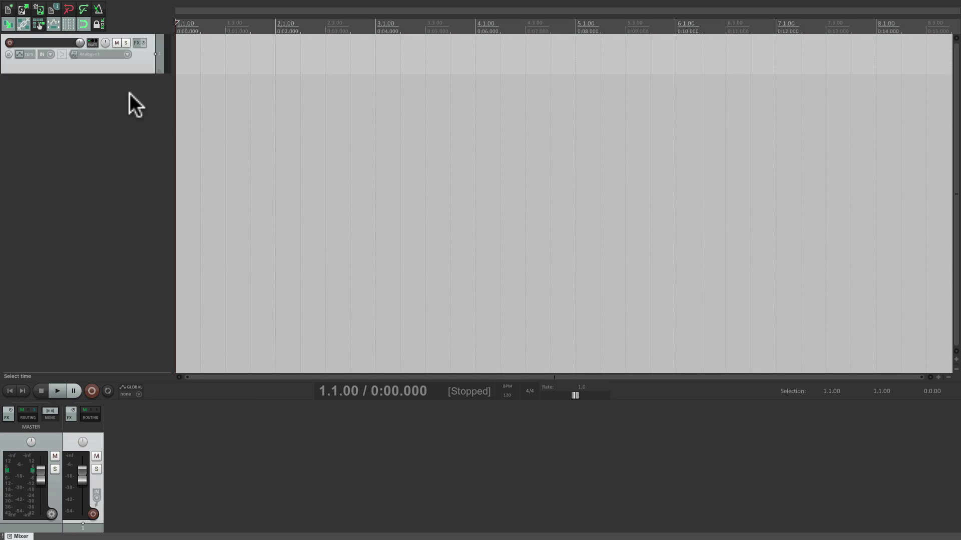
double_click(142, 157)
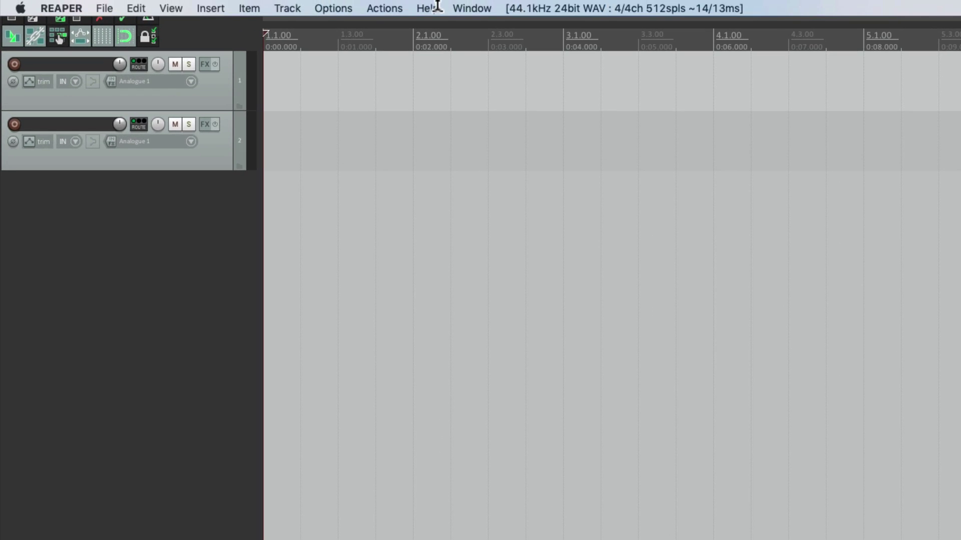
left_click(332, 8)
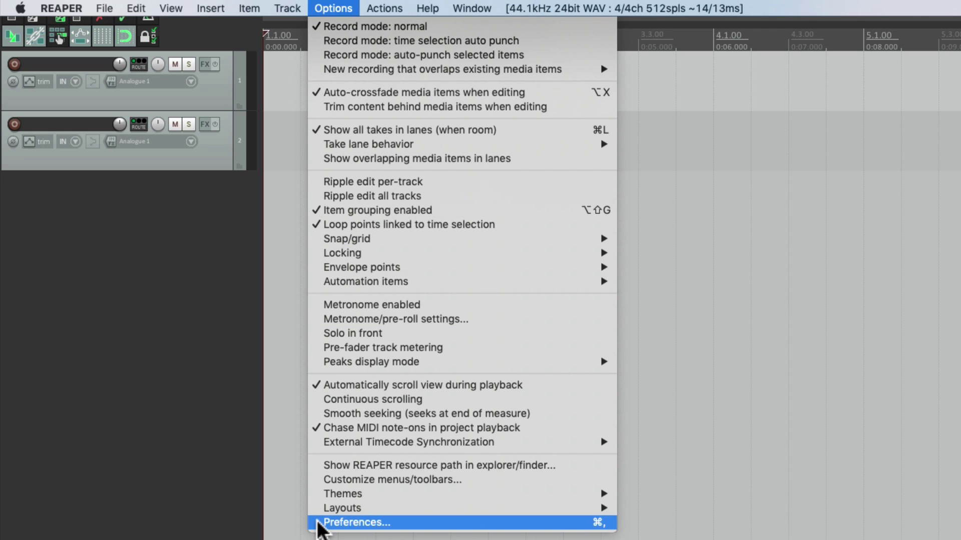
left_click(319, 522)
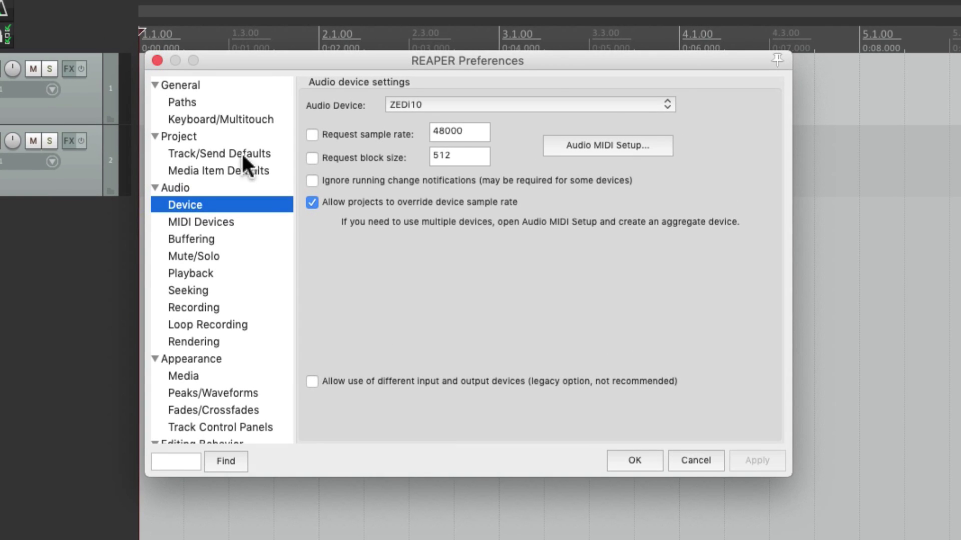
left_click(224, 83)
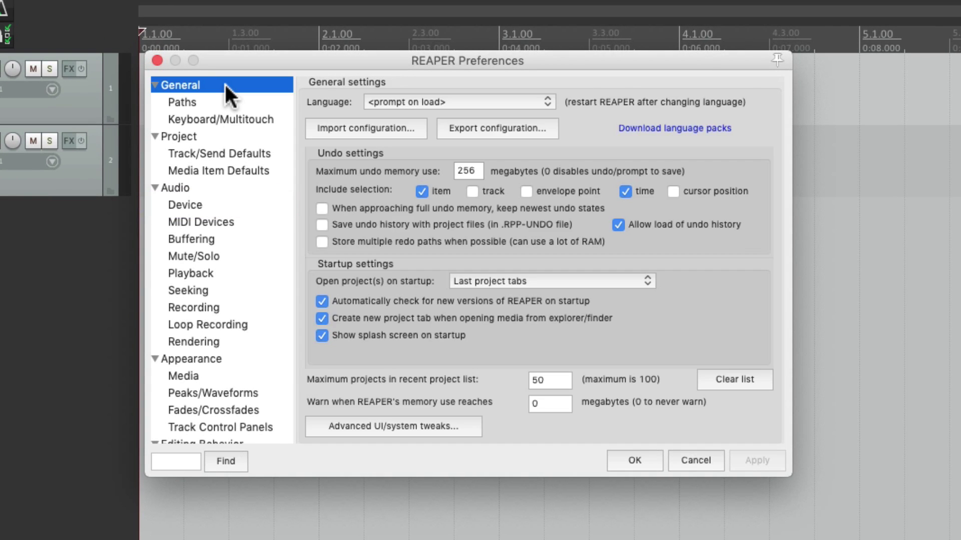
Import reaper-kb.ini actions and key bindings from myactions.ReaperConfigZip
left_click(380, 128)
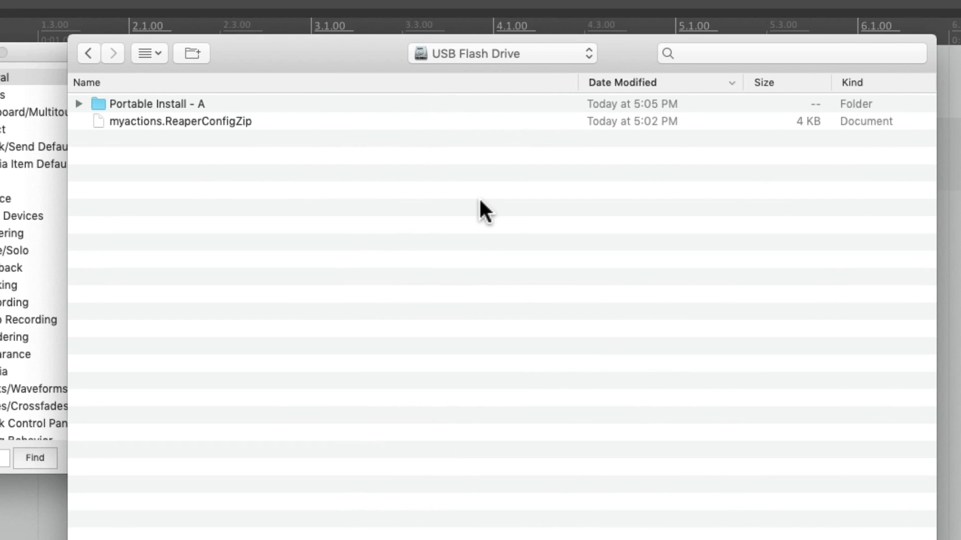
left_click(222, 120)
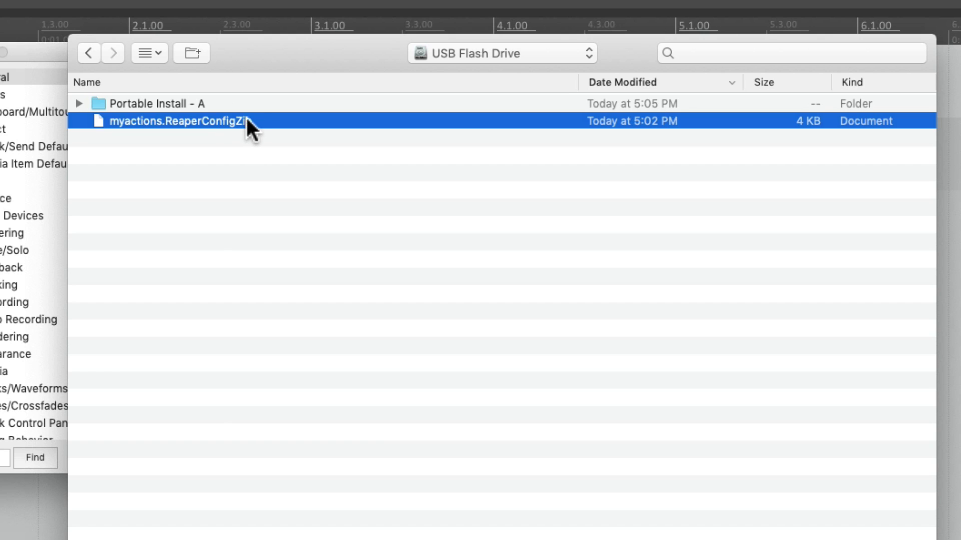
double_click(260, 118)
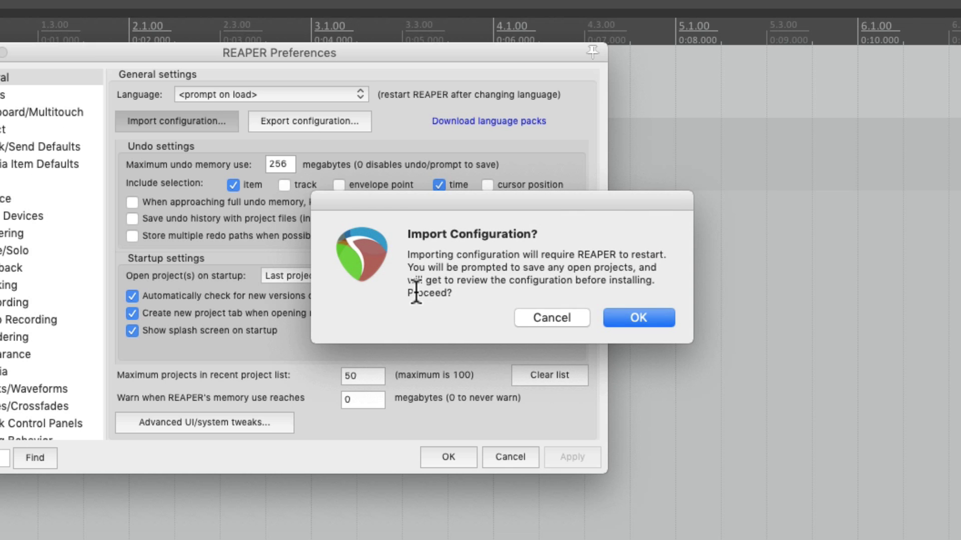
left_click(639, 318)
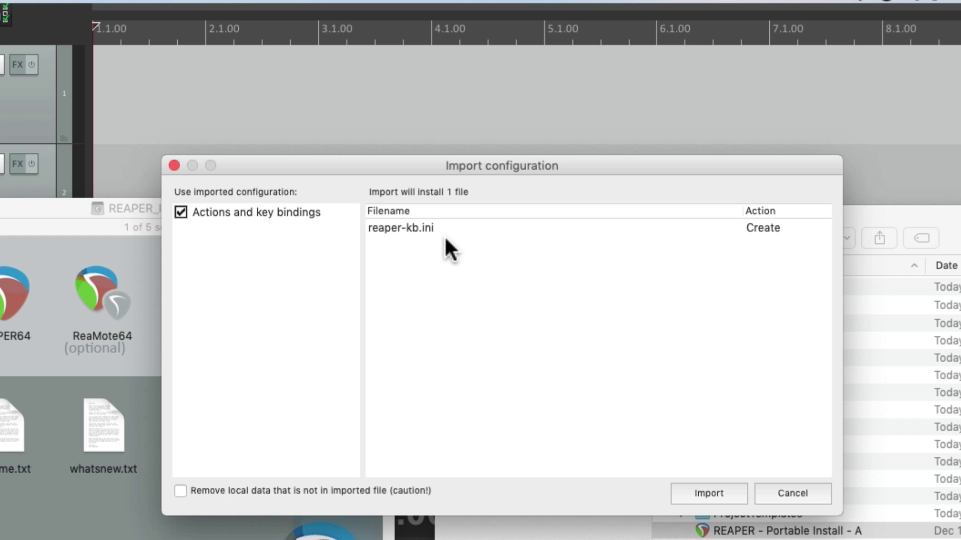
left_click(445, 228)
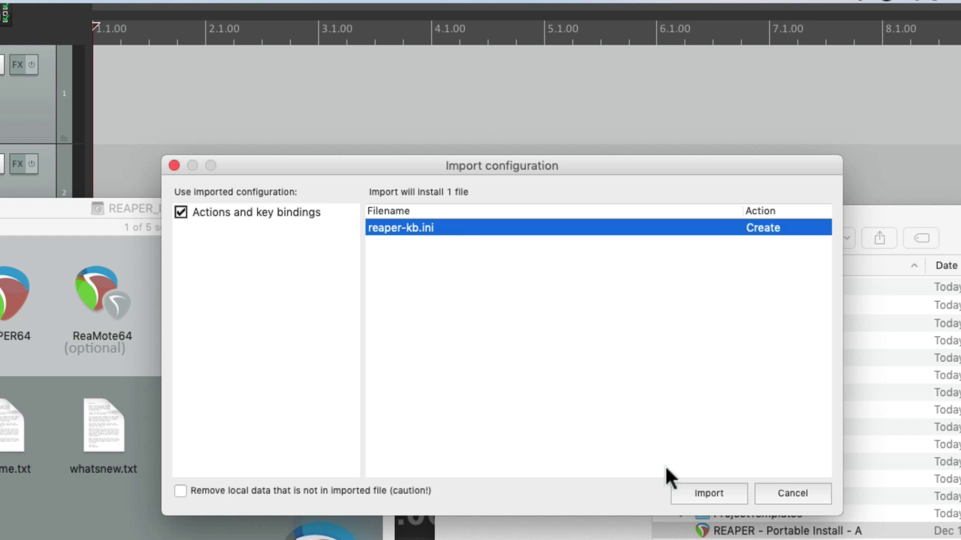
left_click(693, 496)
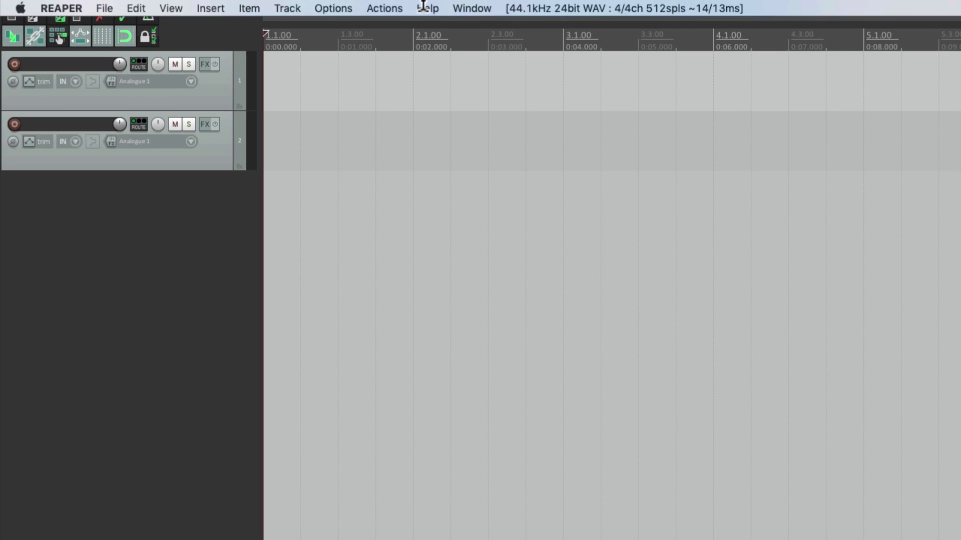
Confirm the Ripple Delete (2) custom action appears in the Actions list, then close it
left_click(383, 8)
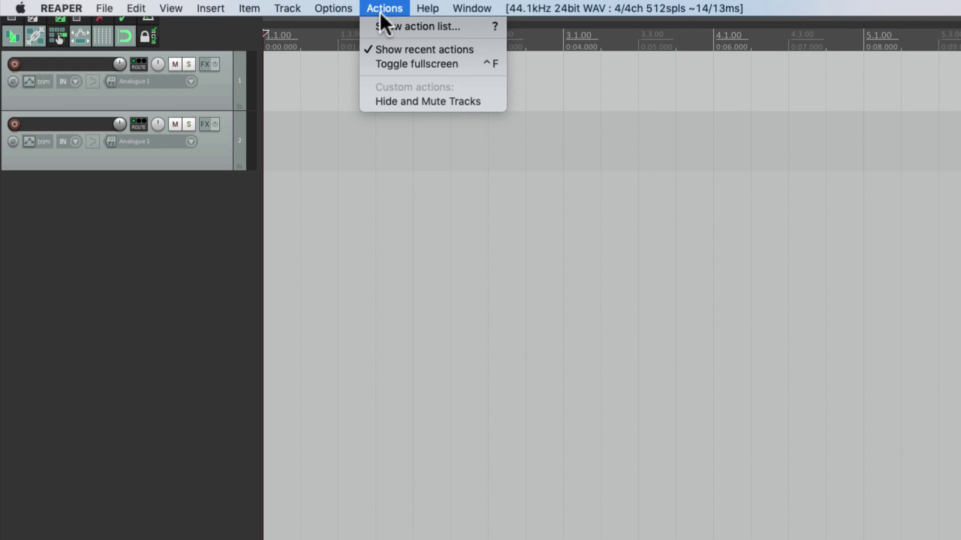
left_click(378, 26)
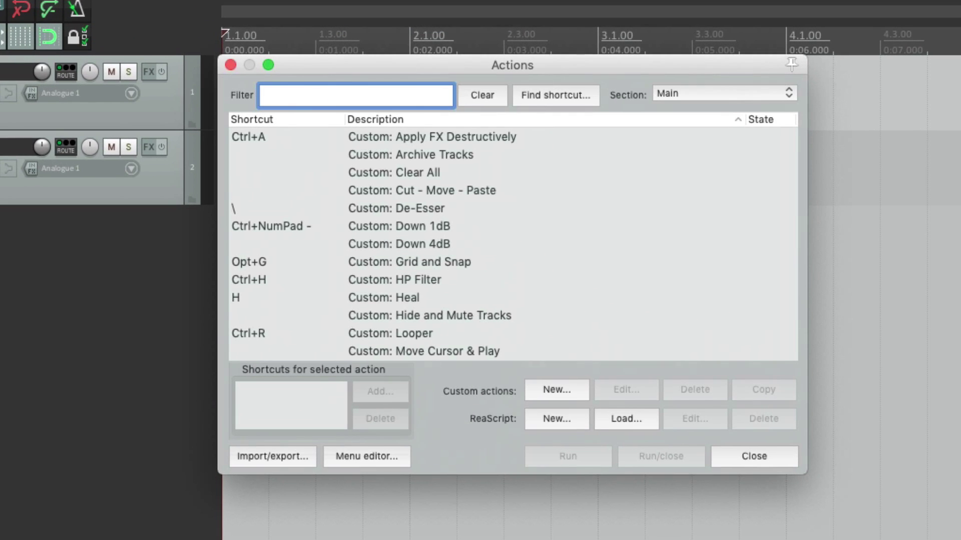
scroll(550, 225, "down", 5)
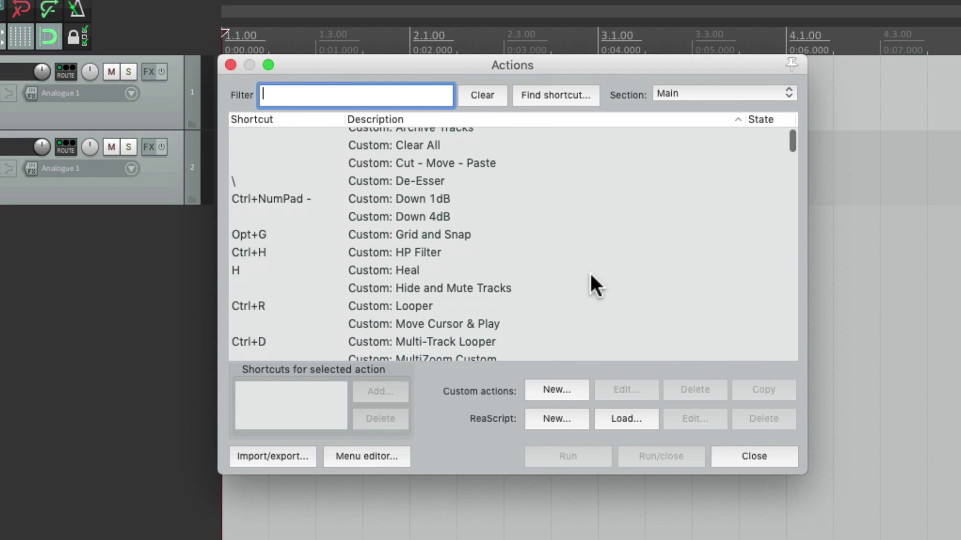
scroll(596, 243, "down", 8)
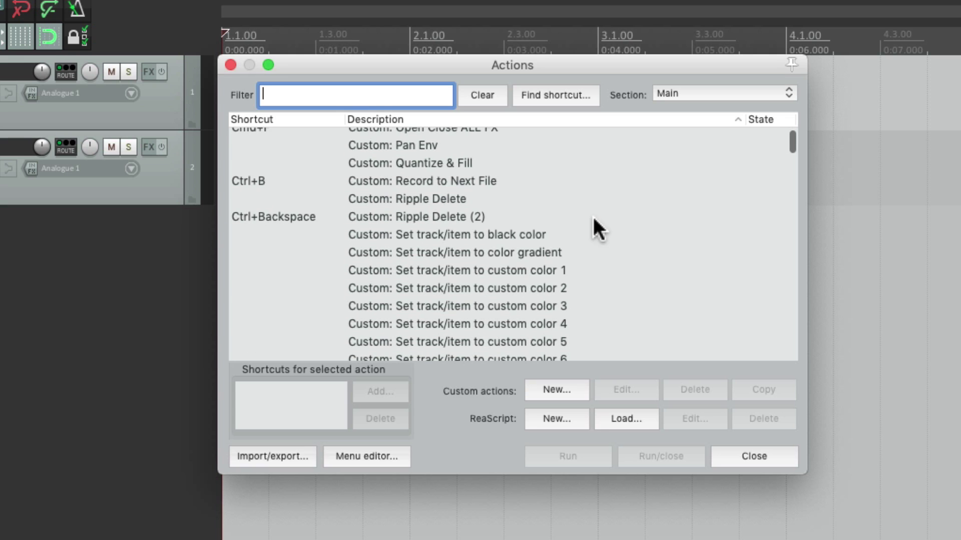
left_click(436, 217)
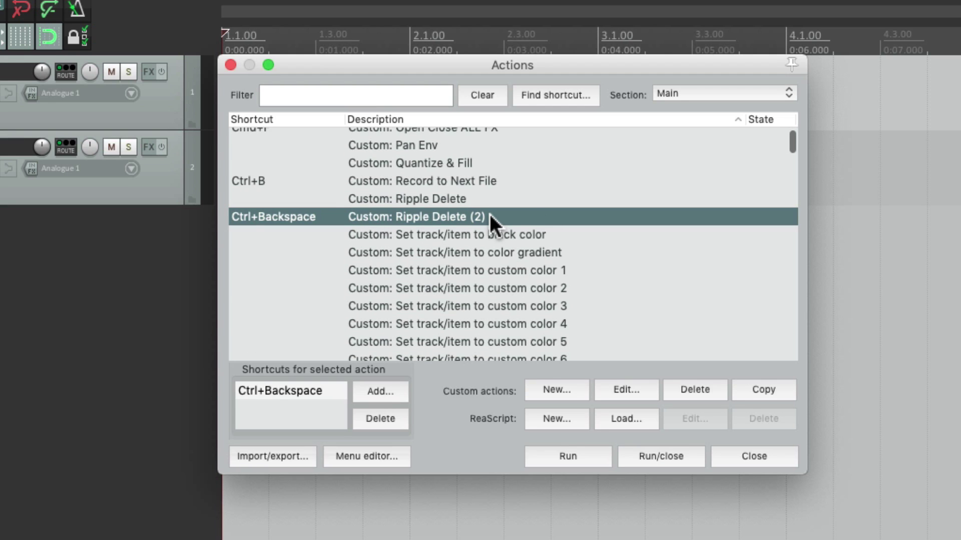
left_click(771, 467)
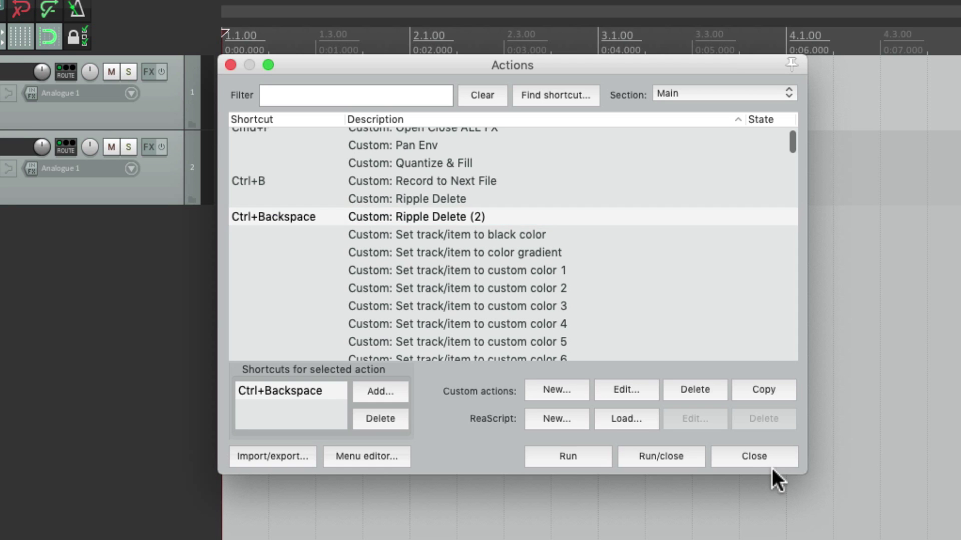
left_click(739, 457)
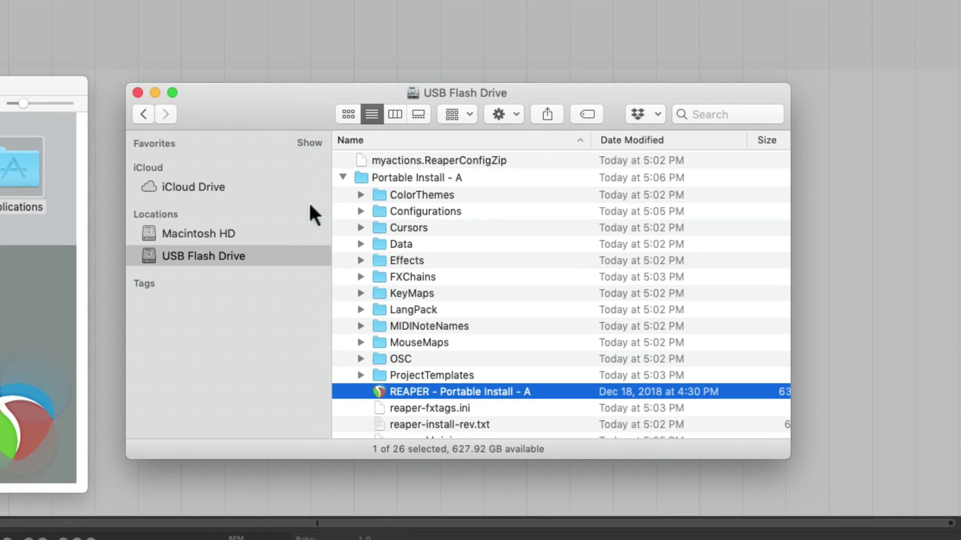
Delete the myactions.ReaperConfigZip file from the USB drive
left_click(585, 167)
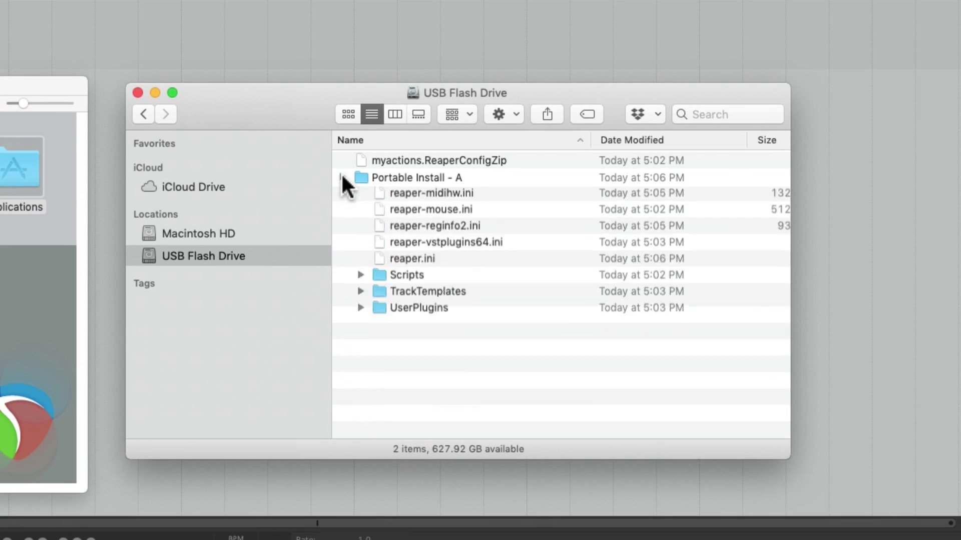
left_click(465, 160)
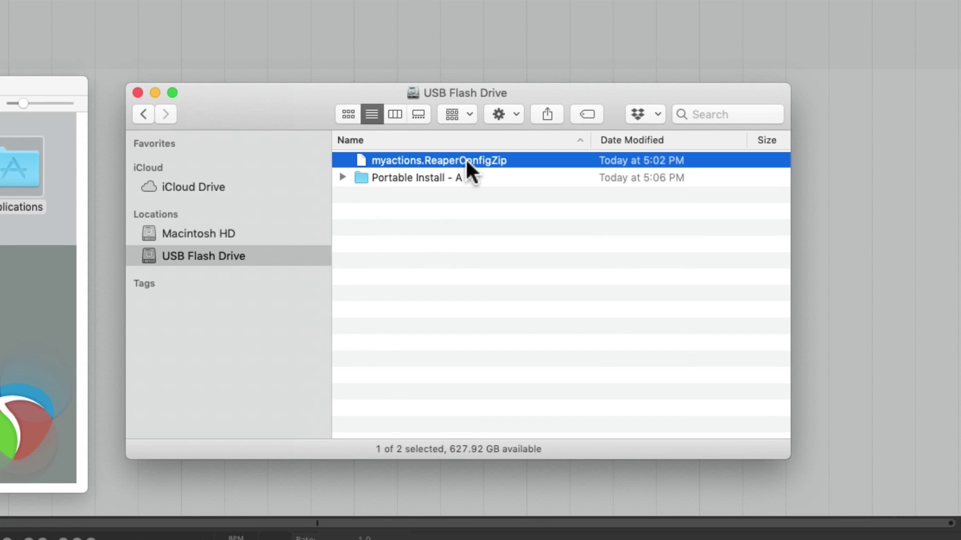
key("super+BackSpace")
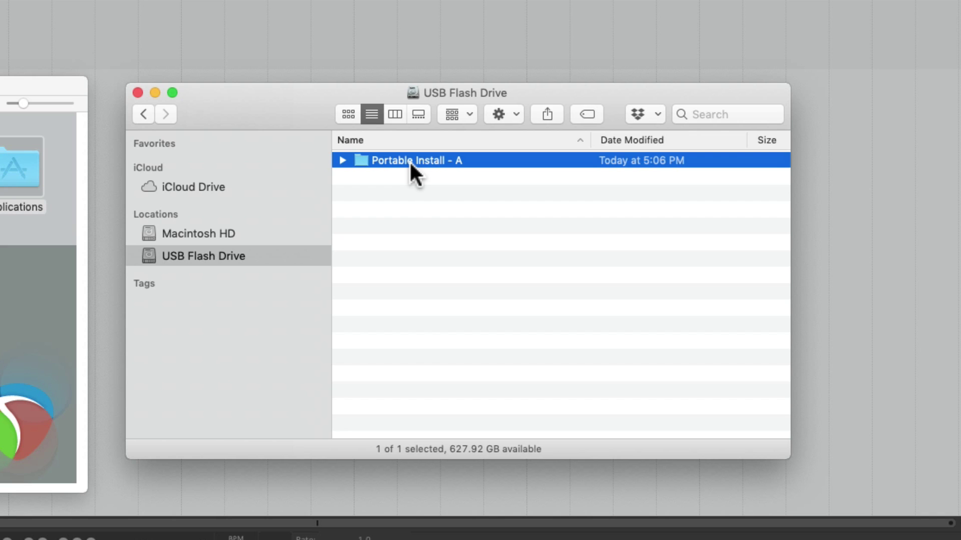
Duplicate Portable Install - A and name the copy Portable Install - B
right_click(428, 160)
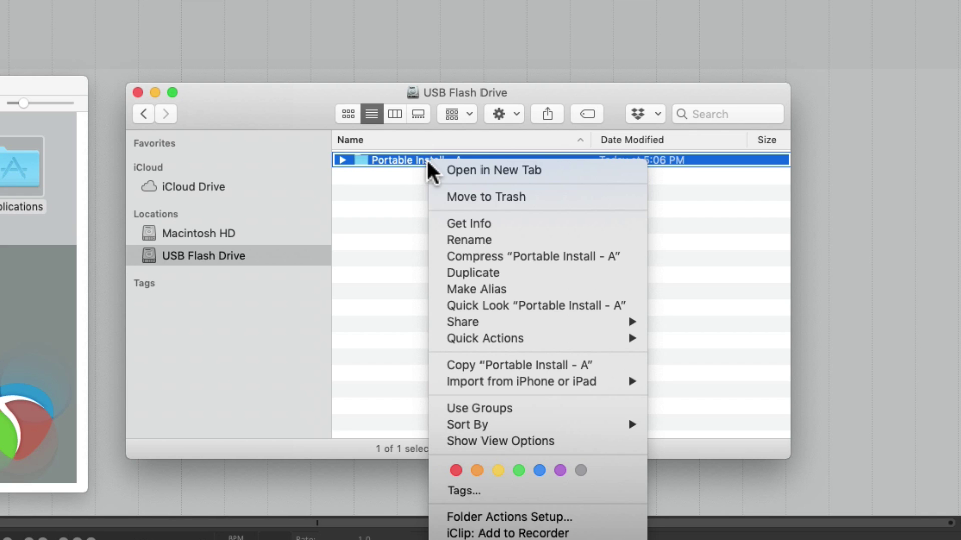
left_click(446, 275)
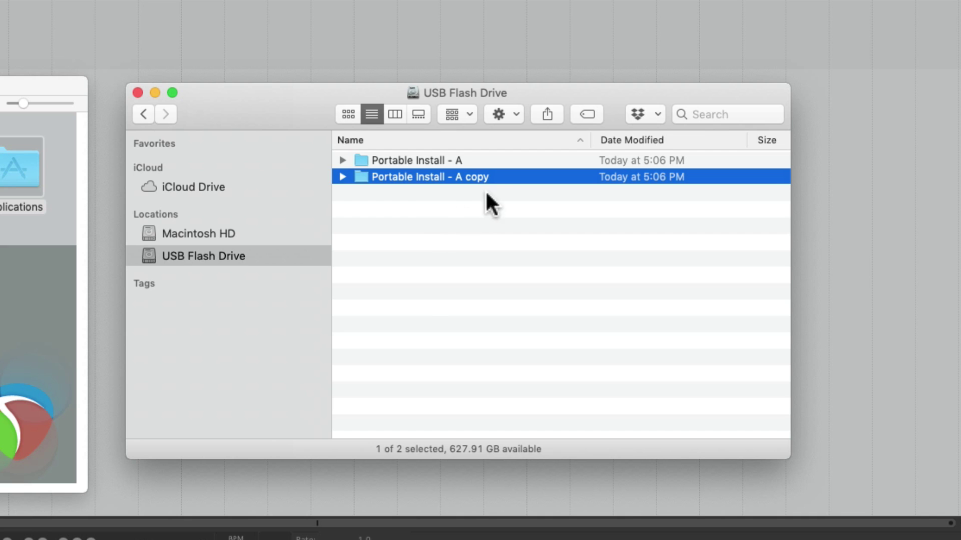
key("Return")
key("Right")
key("BackSpace")
key("BackSpace")
key("BackSpace")
key("BackSpace")
key("BackSpace")
key("BackSpace")
type("B")
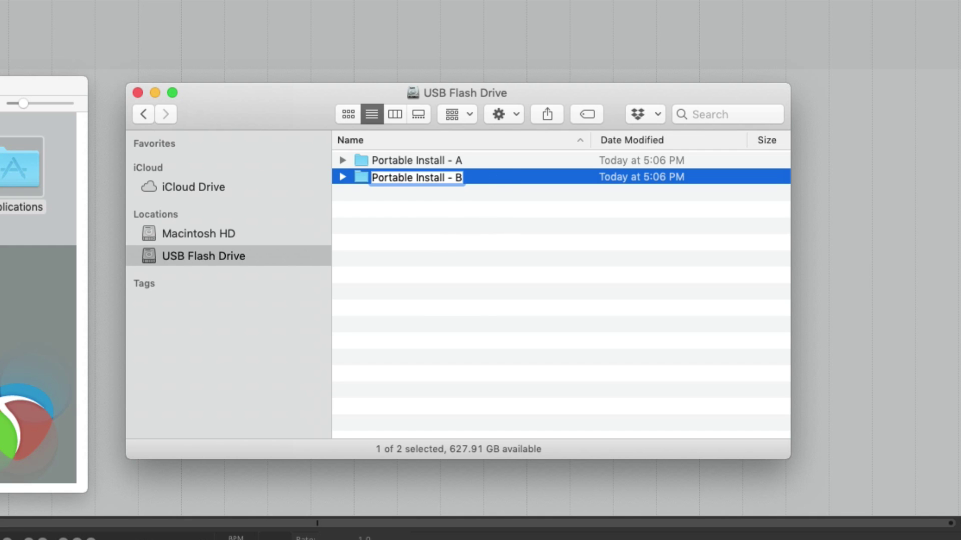
key("Return")
Rename the REAPER app inside it to REAPER - Portable Install - B
left_click(342, 177)
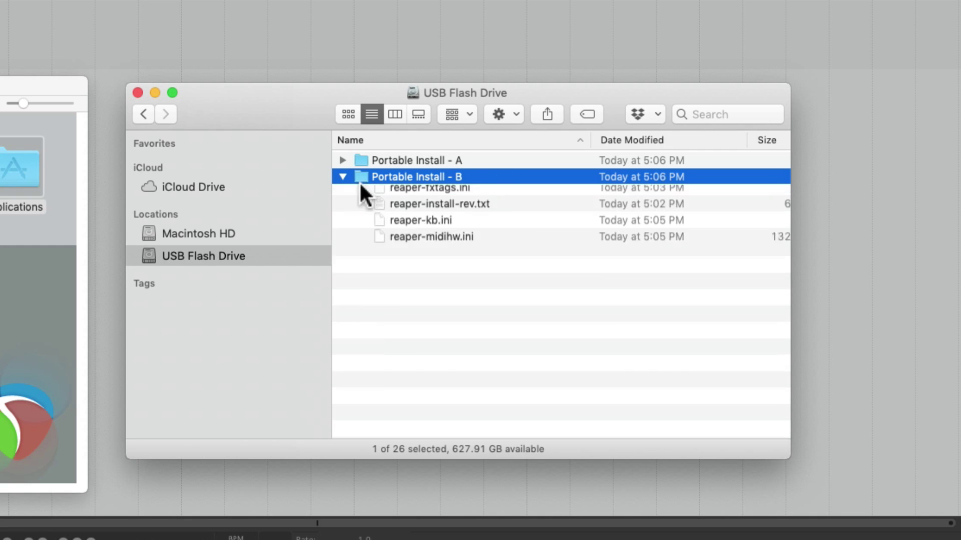
scroll(488, 296, "down", 5)
left_click(501, 280)
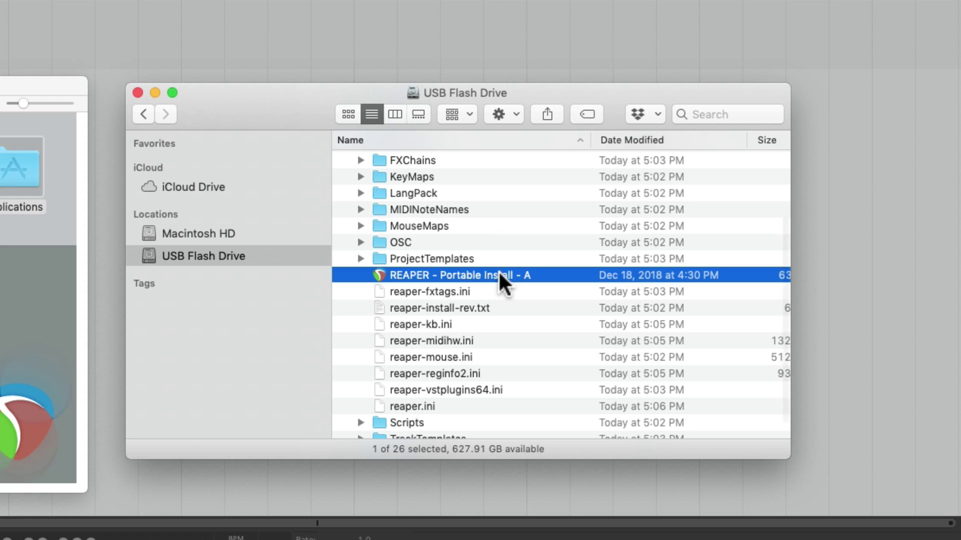
key("Return")
key("Right")
key("BackSpace")
type("B")
key("Return")
scroll(501, 280, "up", 3)
scroll(461, 187, "up", 2)
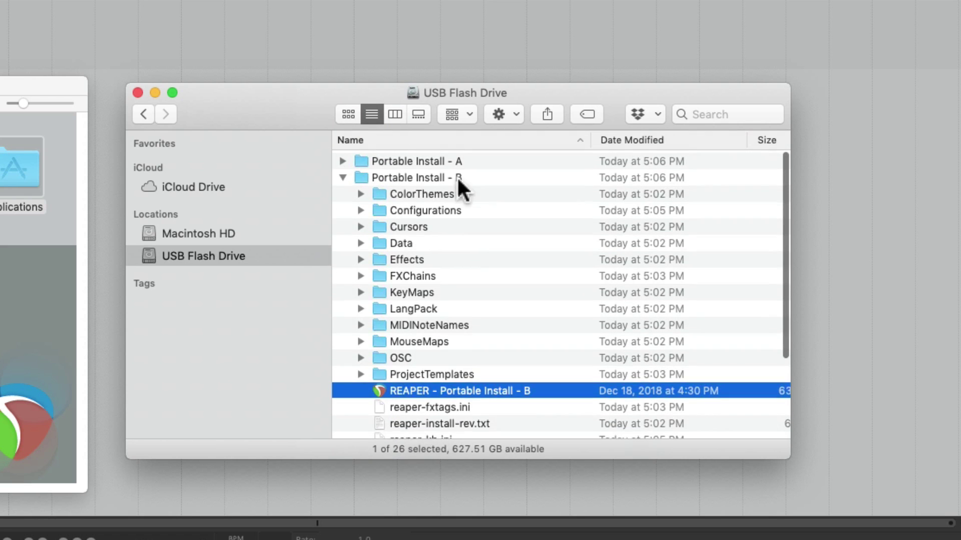
Duplicate Portable Install - B and name the copy Portable Install - C
left_click(343, 177)
right_click(391, 177)
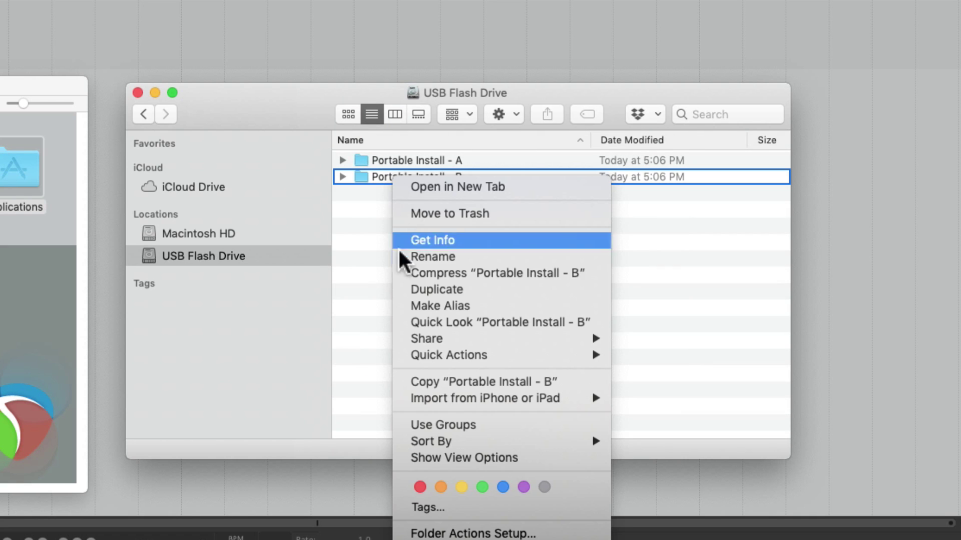
left_click(412, 290)
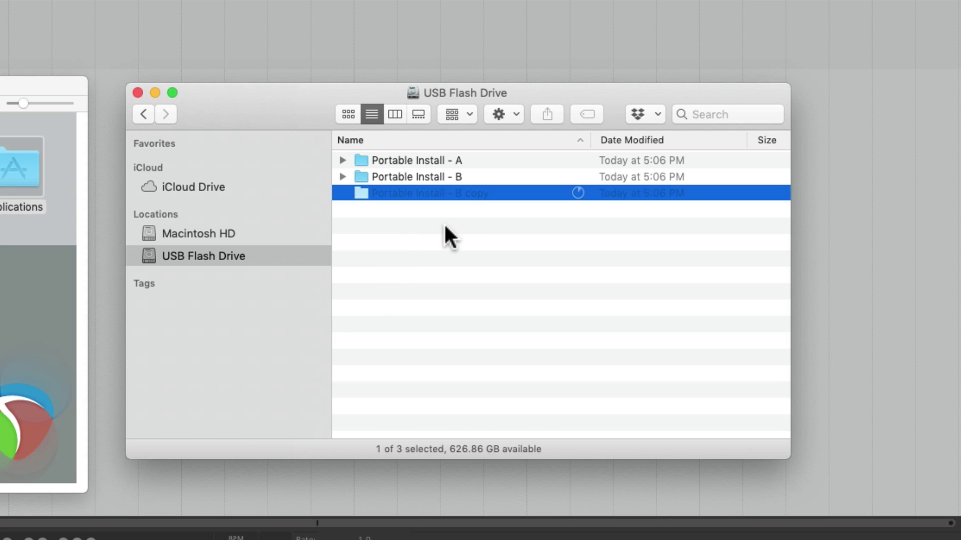
key("Return")
key("Right")
key("BackSpace")
key("BackSpace")
key("BackSpace")
key("BackSpace")
key("BackSpace")
key("BackSpace")
type("C")
key("Return")
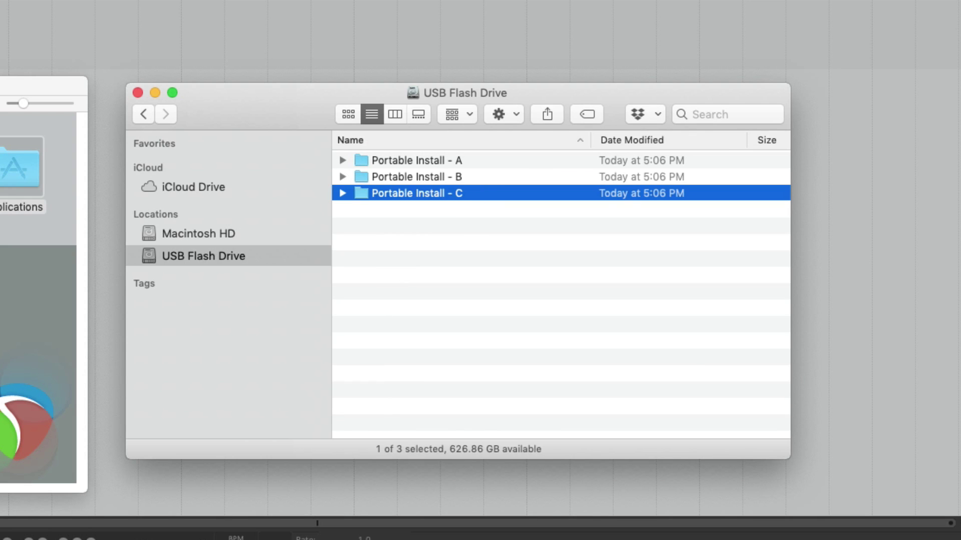
Rename the REAPER app inside to REAPER - Portable Install - C and collapse the folder
left_click(341, 195)
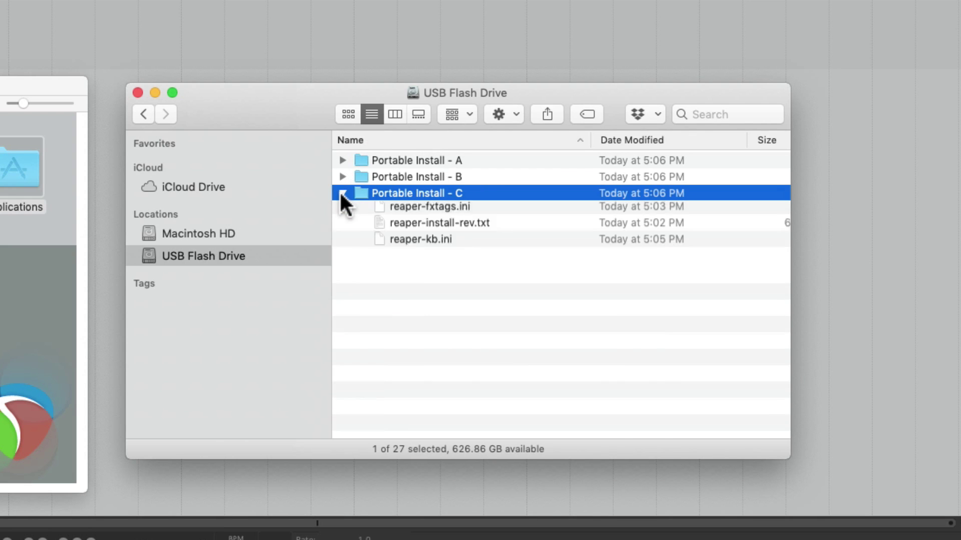
scroll(506, 321, "down", 3)
left_click(494, 355)
key("Return")
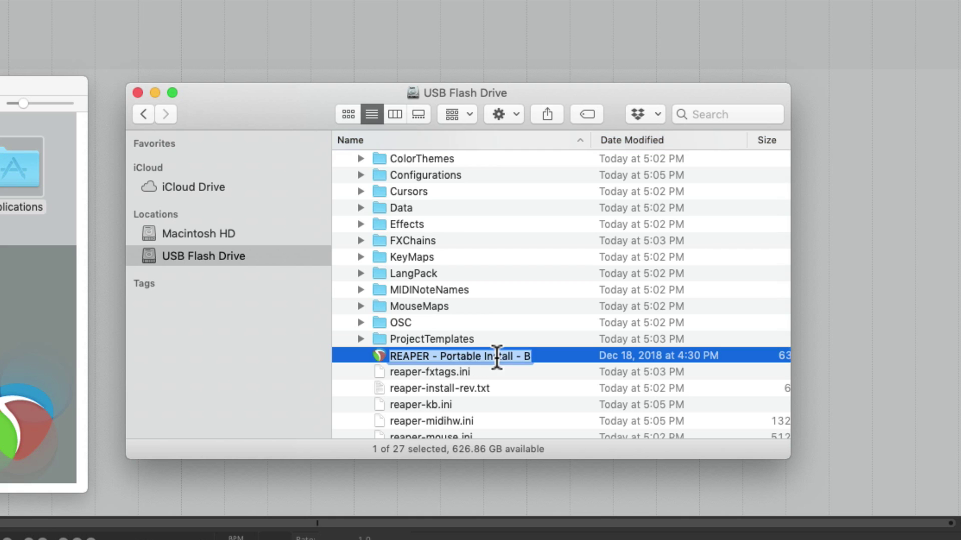
key("Right")
key("BackSpace")
type("C")
key("Return")
scroll(553, 266, "up", 3)
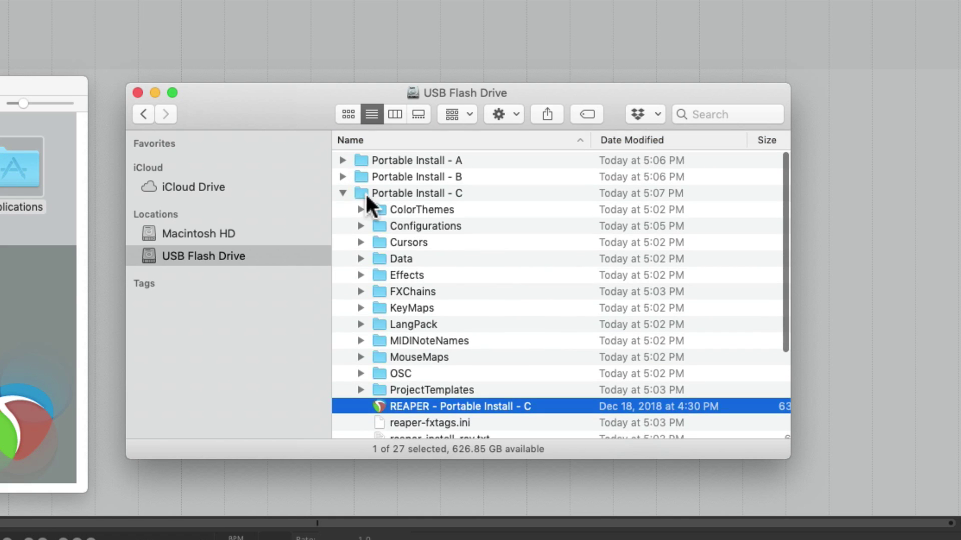
left_click(339, 195)
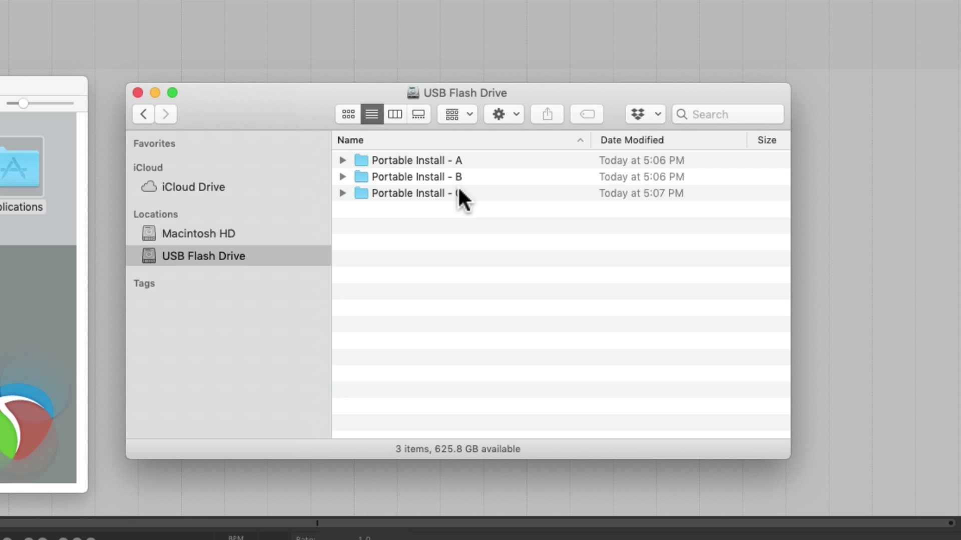
Launch the REAPER apps in Portable Install - B and Portable Install - C, then return to Finder
left_click(342, 177)
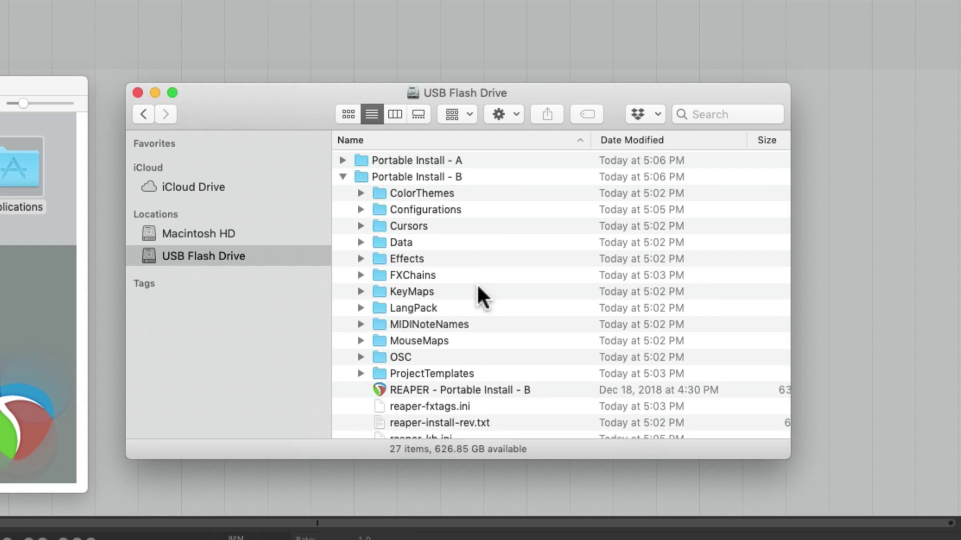
scroll(485, 287, "down", 3)
double_click(473, 311)
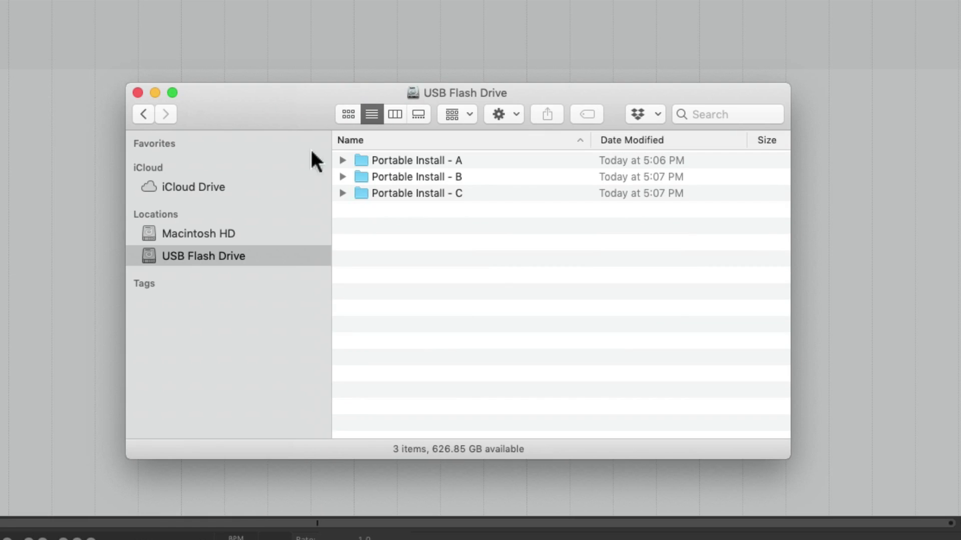
left_click(342, 193)
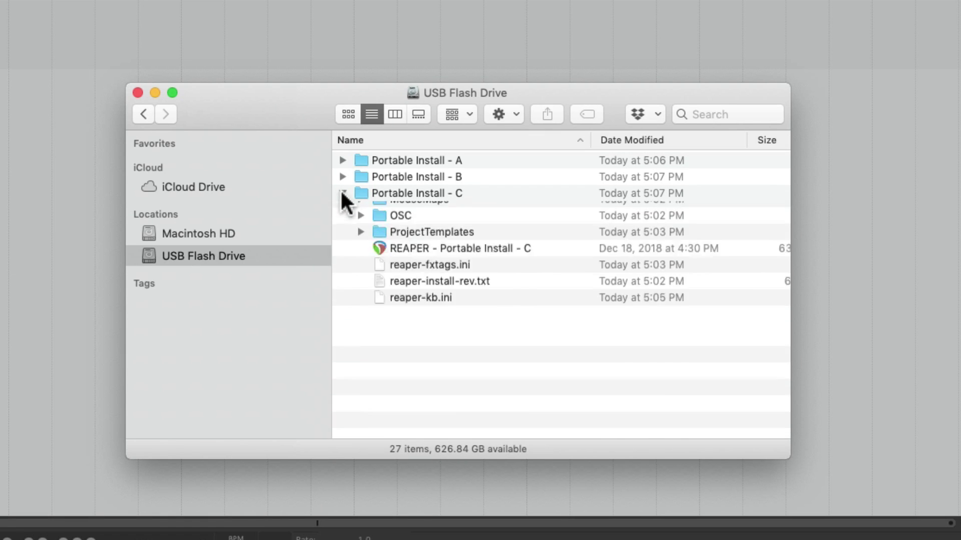
scroll(425, 260, "down", 5)
double_click(418, 296)
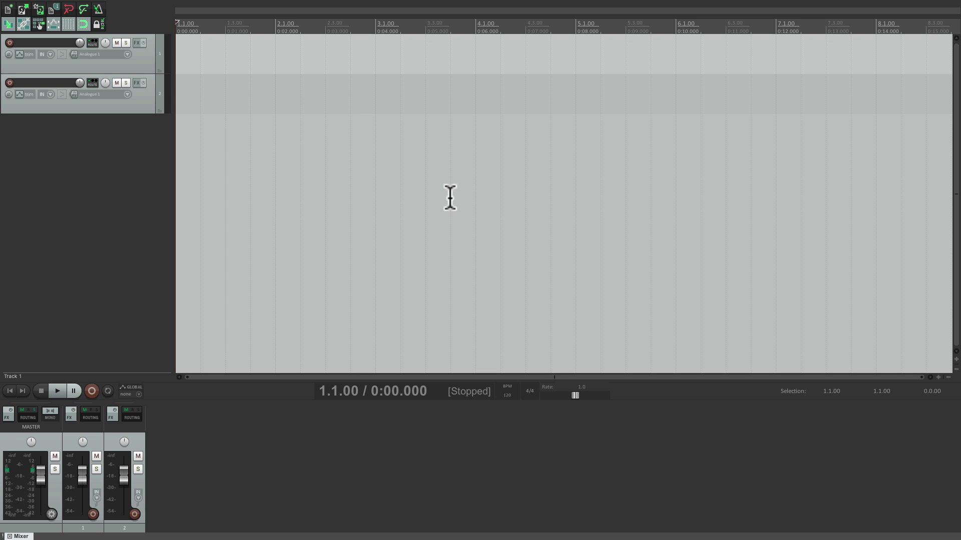
key("super+Tab")
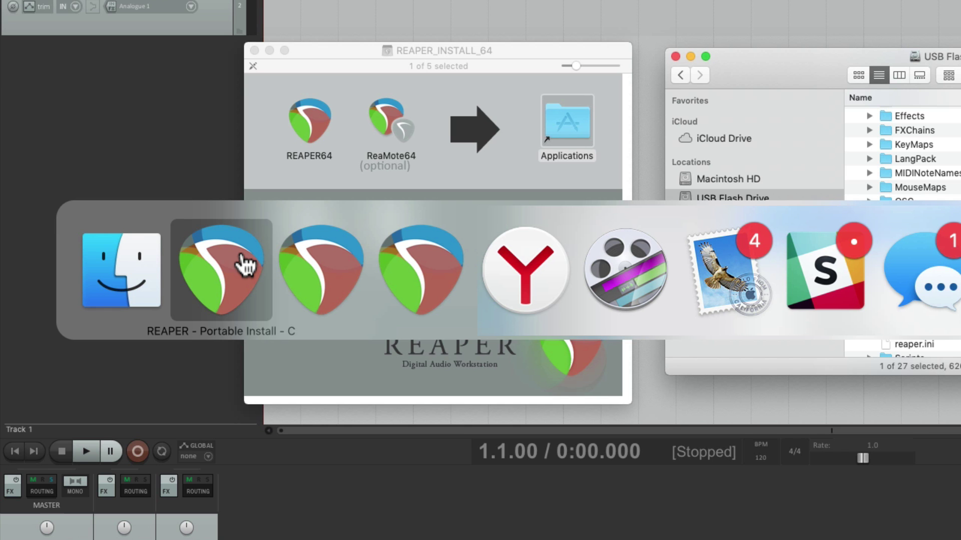
key("Escape")
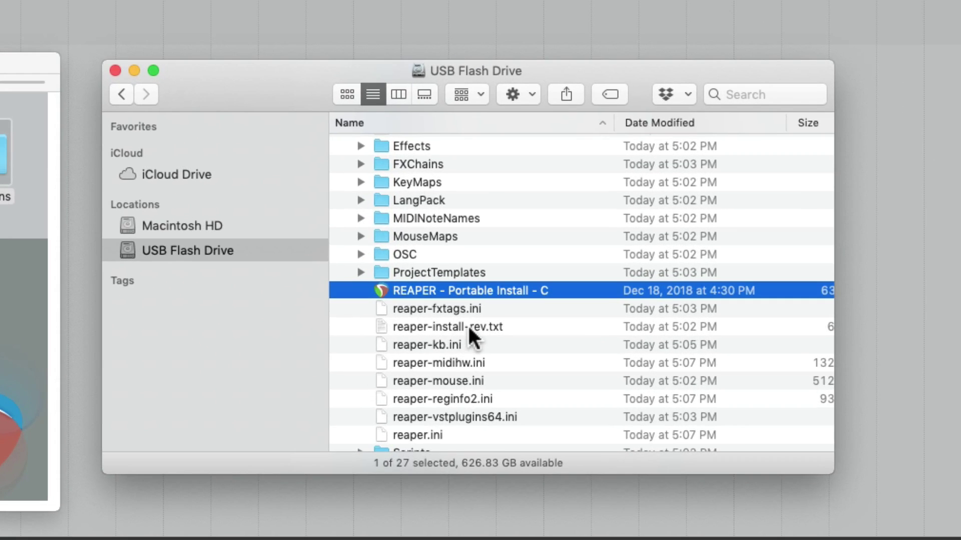
Collapse Portable Install - C, view iCloud Drive, and show all Favorites in the sidebar
scroll(637, 265, "up", 5)
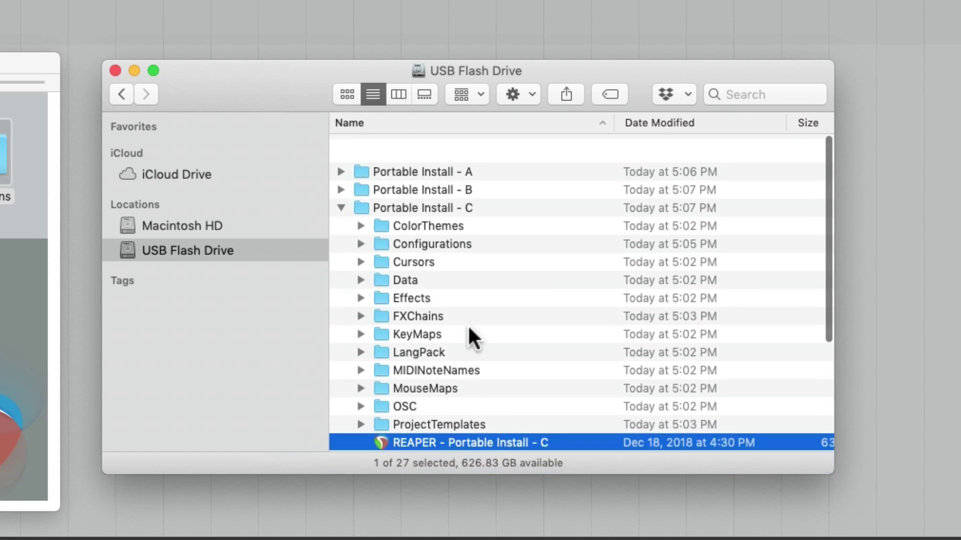
left_click(340, 181)
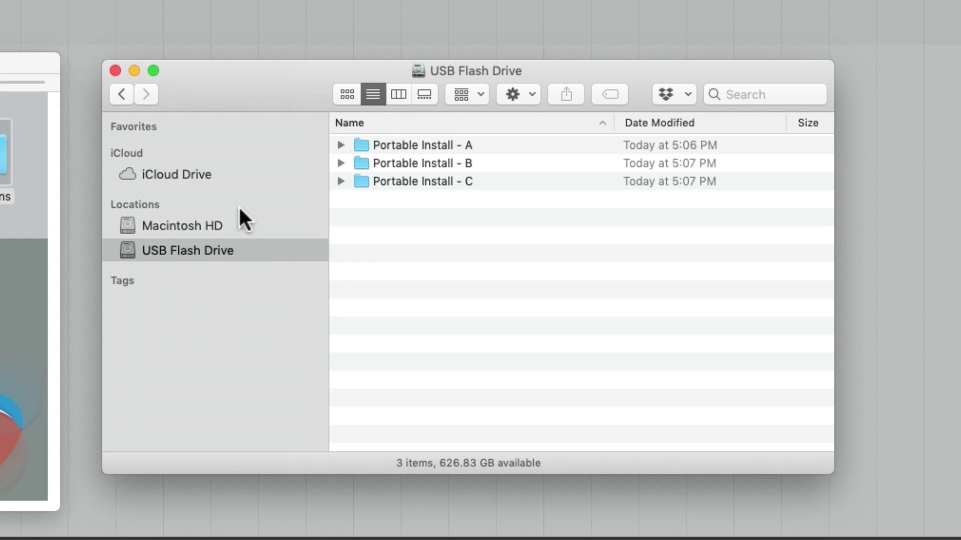
left_click(233, 175)
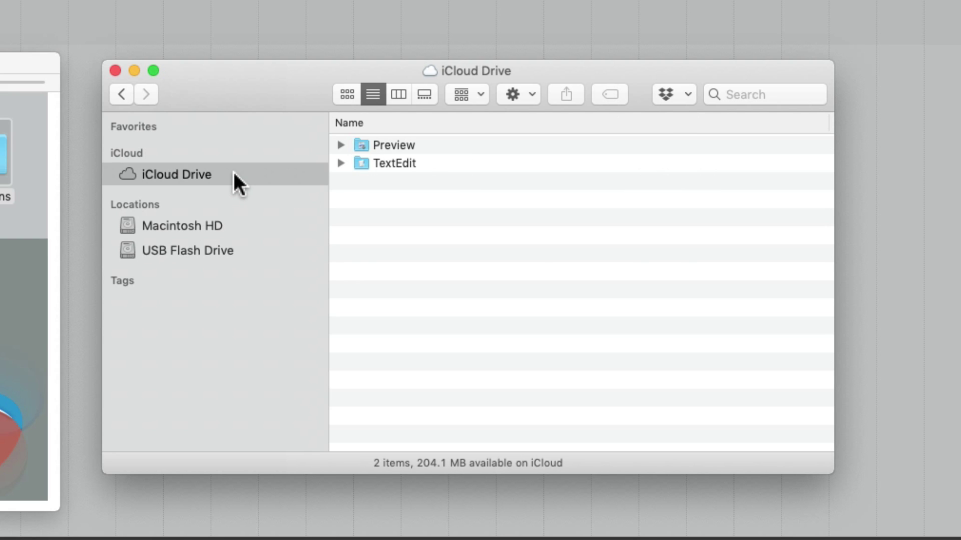
left_click(302, 127)
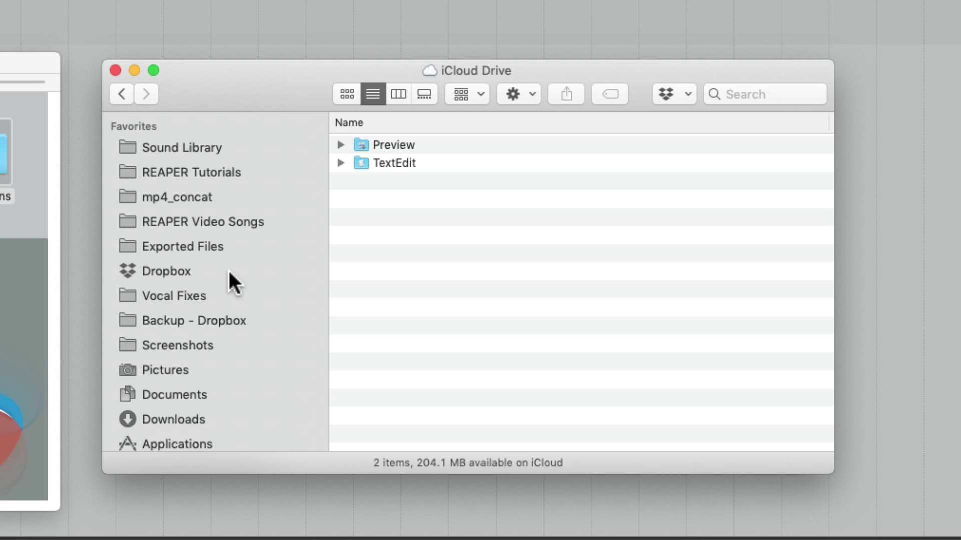